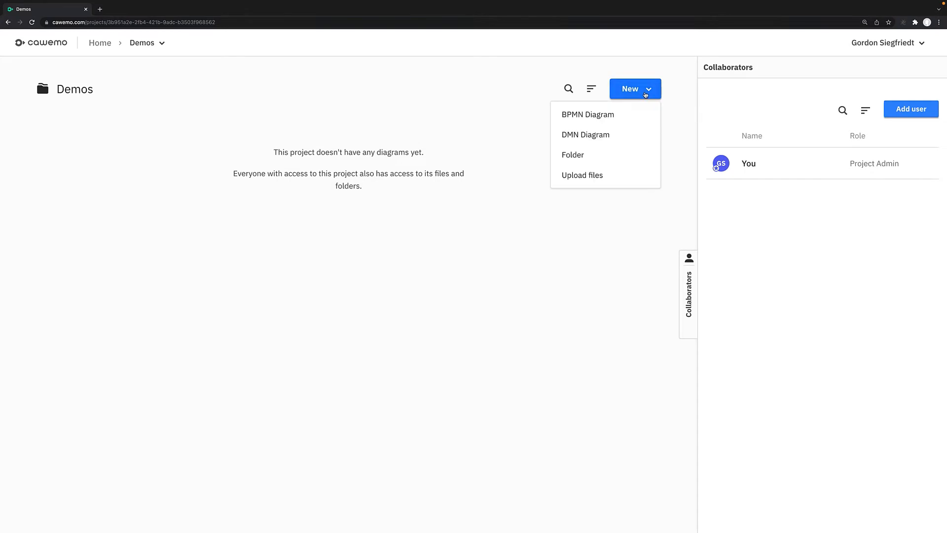
- Create a new BPMN diagram in the Demos project and name it "Mortgage Processing"
left_click(604, 117)
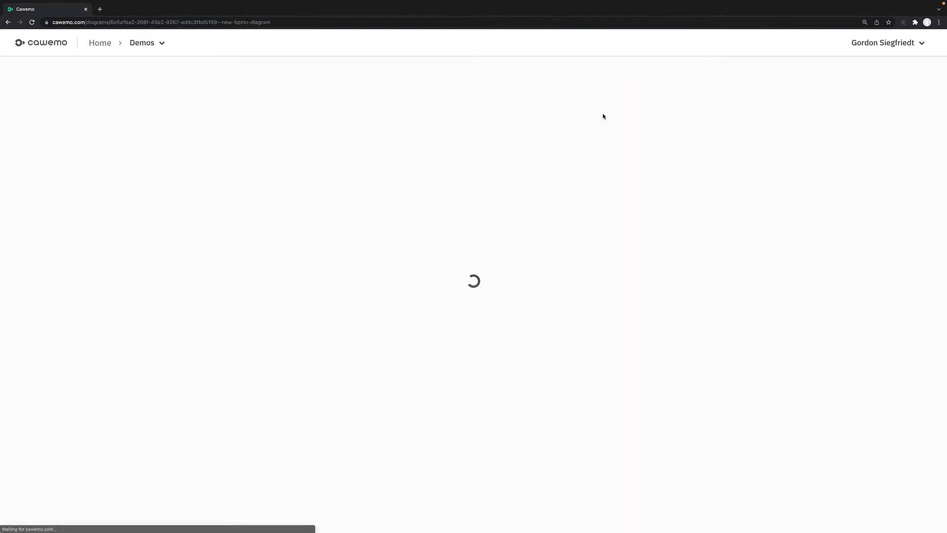
type("M")
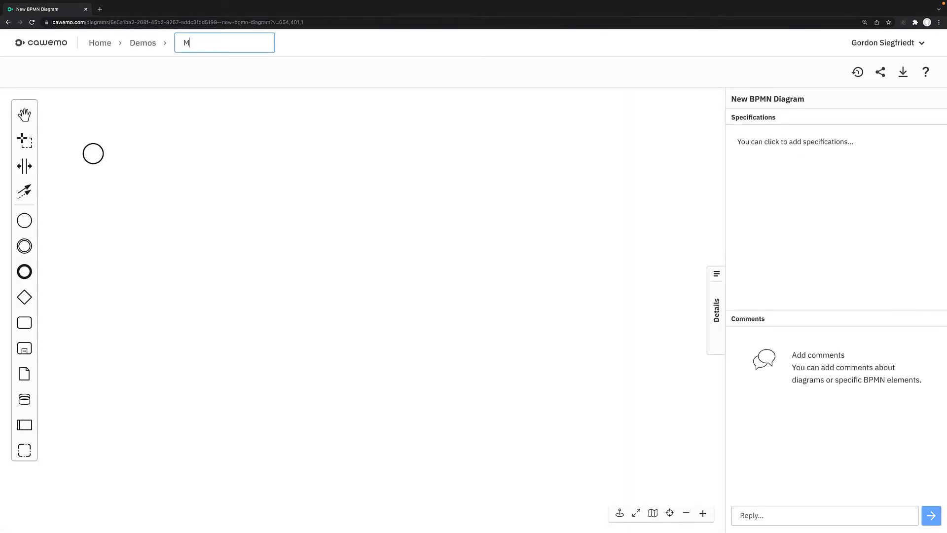
type("ortgage Processing")
- Label the existing start event "Start"
left_click(98, 154)
double_click(97, 155)
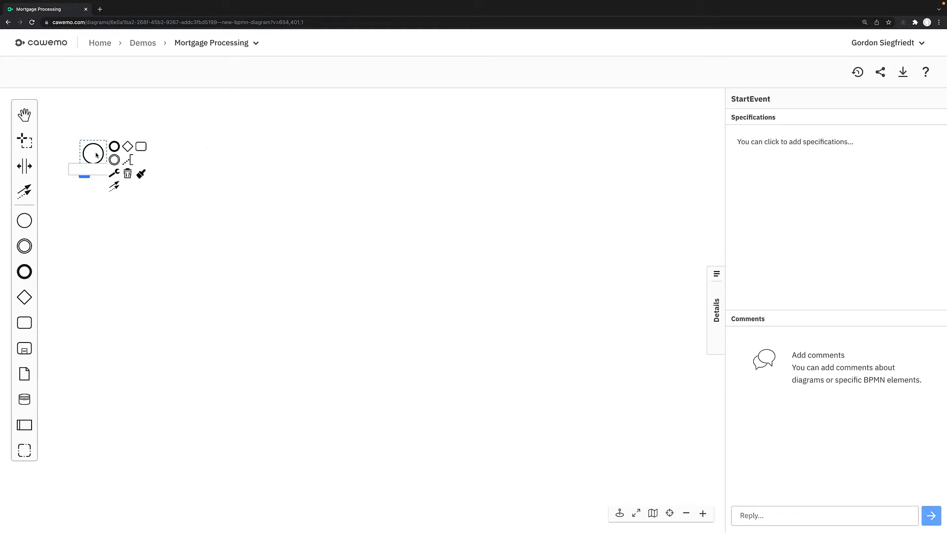
type("Start")
left_click(158, 245)
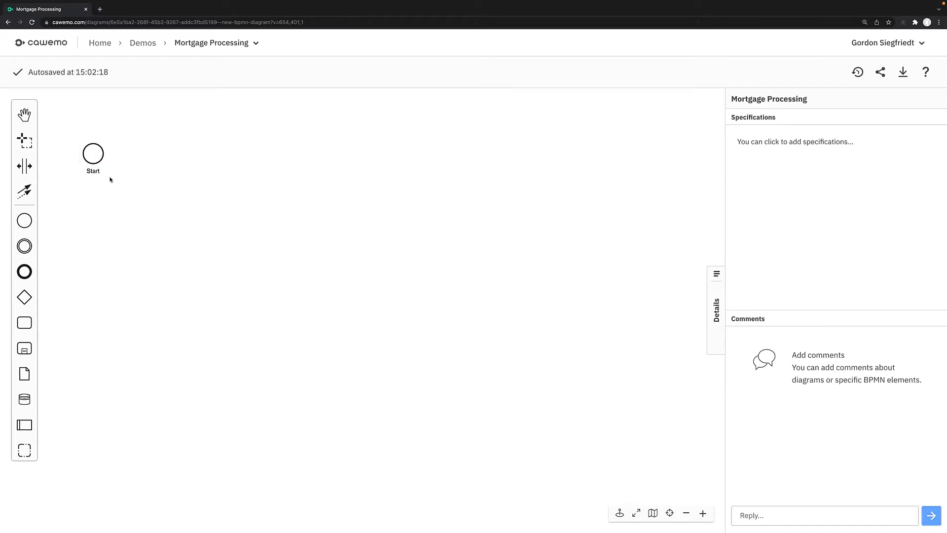
left_click(95, 159)
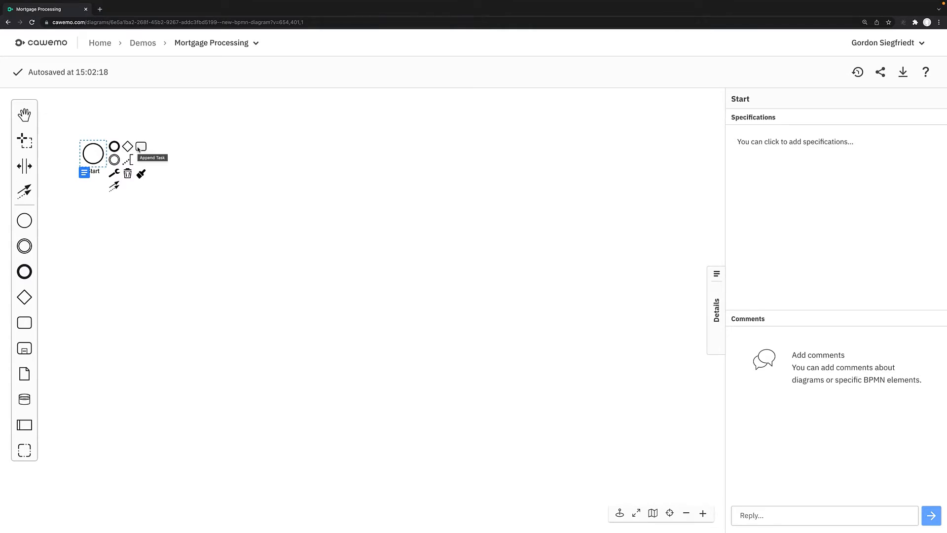
left_click(24, 322)
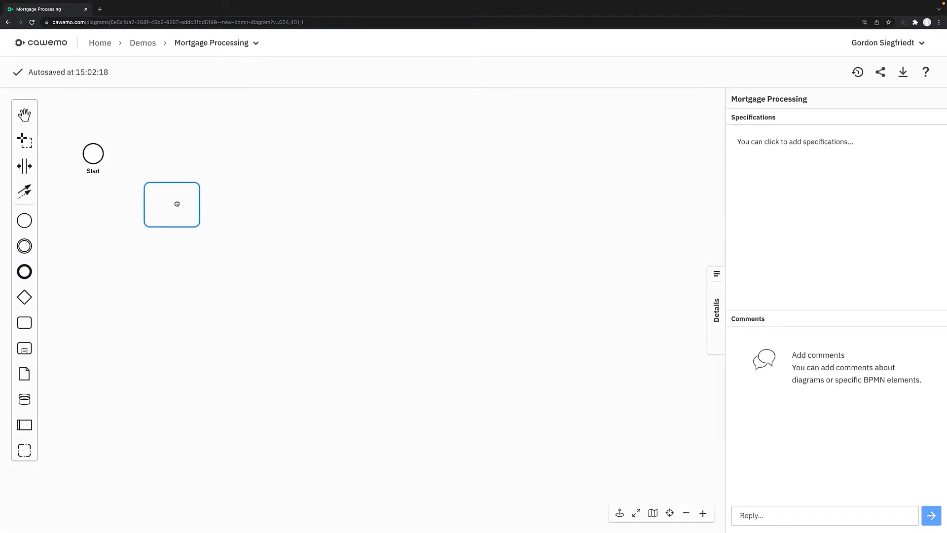
left_click(199, 153)
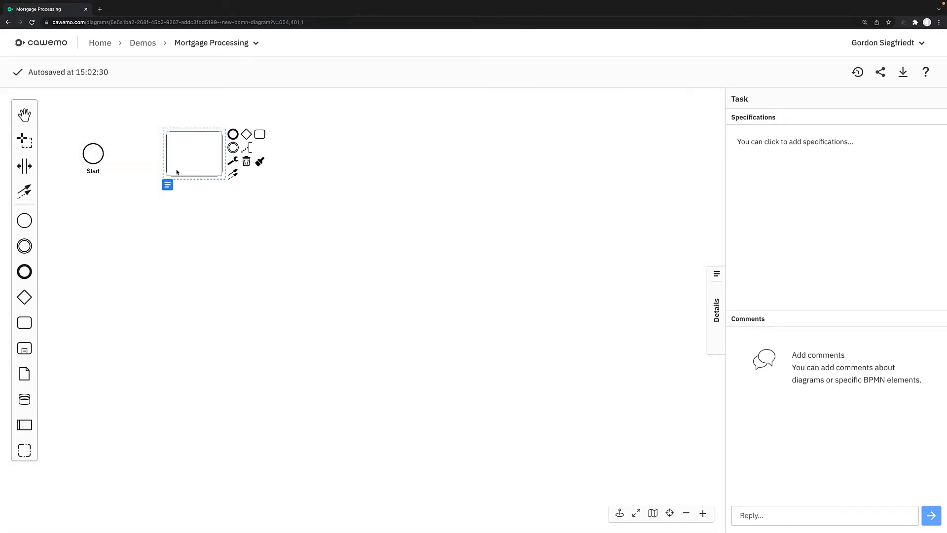
left_click(140, 168)
key("super+z")
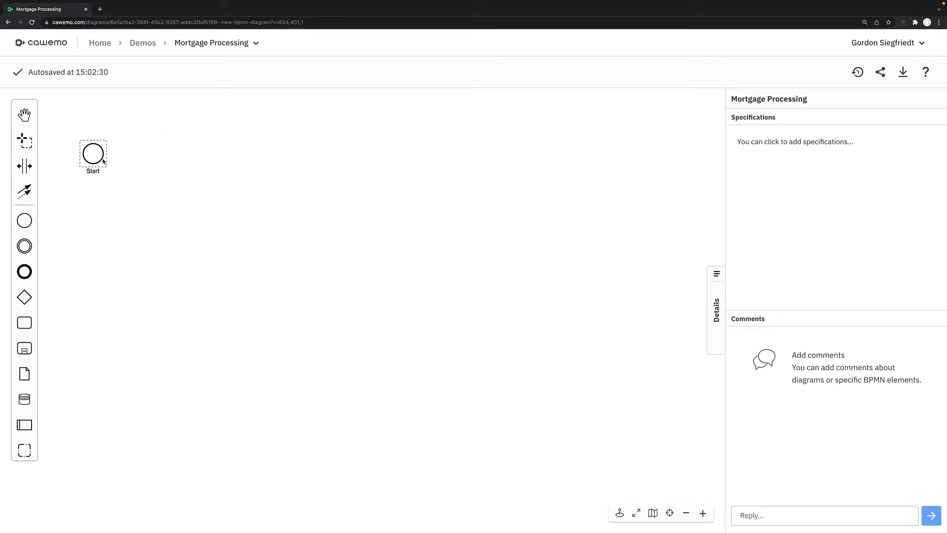
- Append a "Create Application" task to the start event, followed by a connected "Review Application" task
left_click(103, 161)
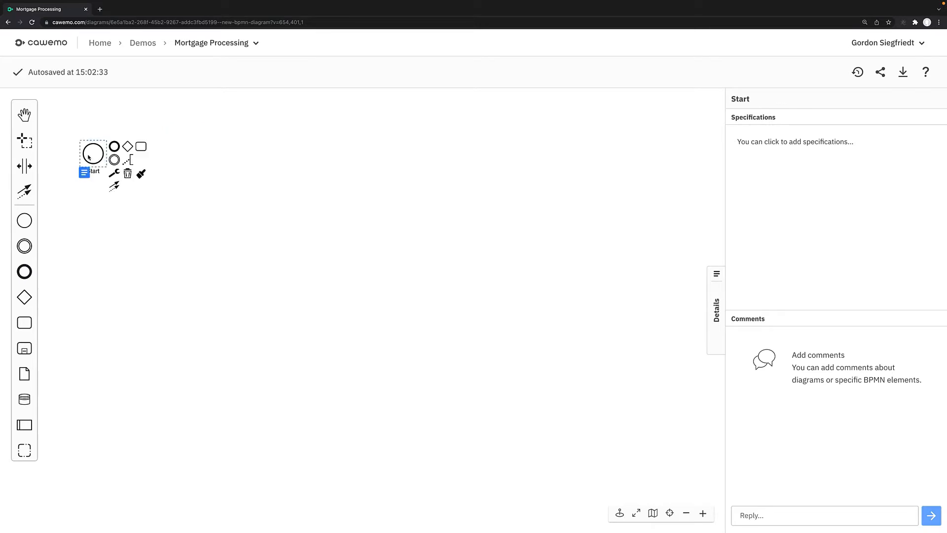
left_click(141, 148)
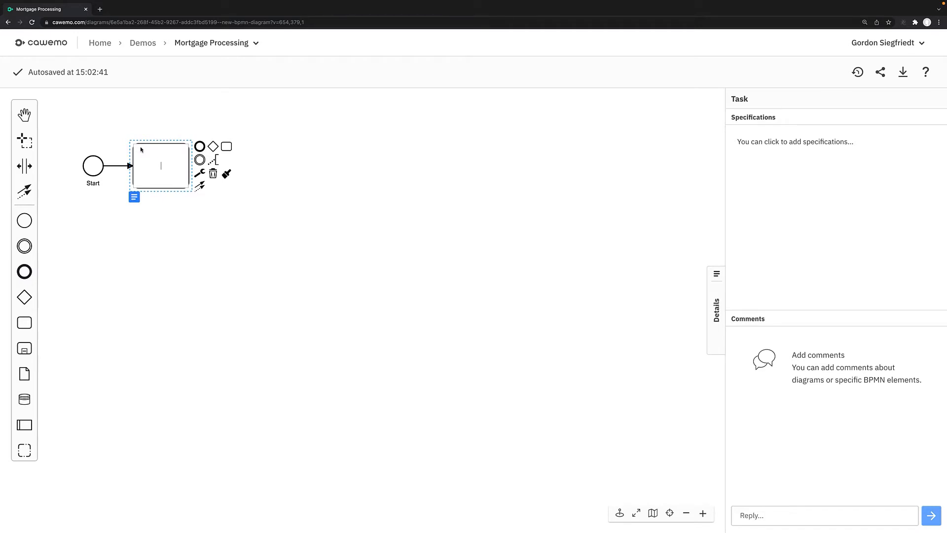
type("Create Application")
left_click(225, 147)
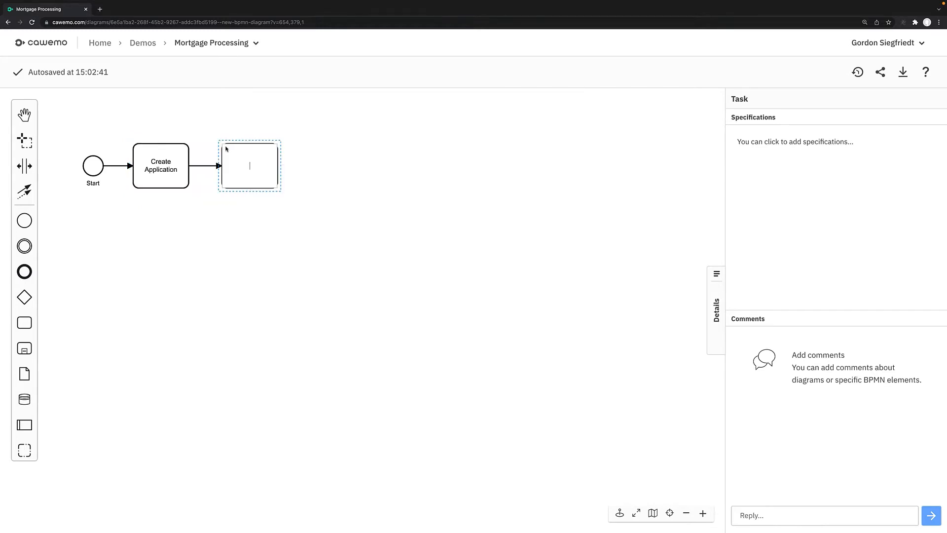
type("Review Application")
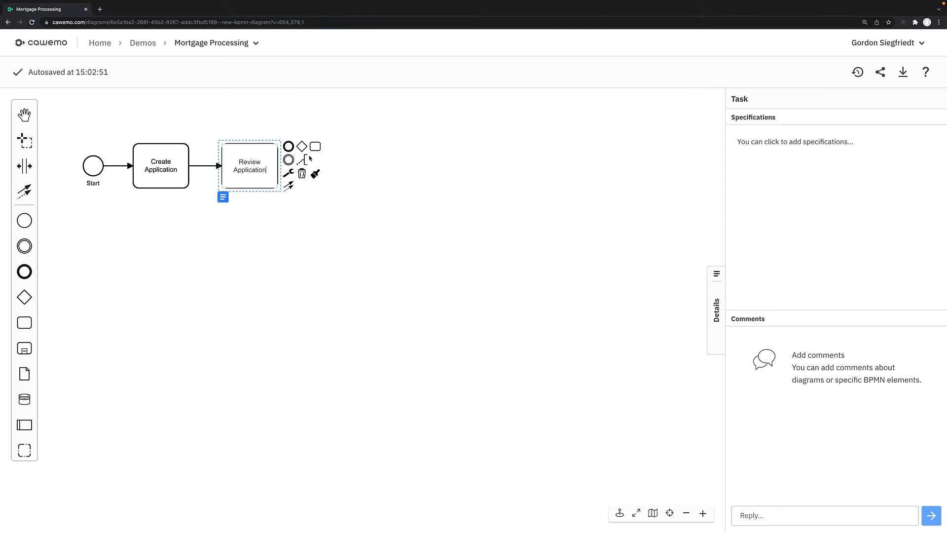
- Place a pool around the start event and both application tasks
left_click(27, 419)
left_click(106, 250)
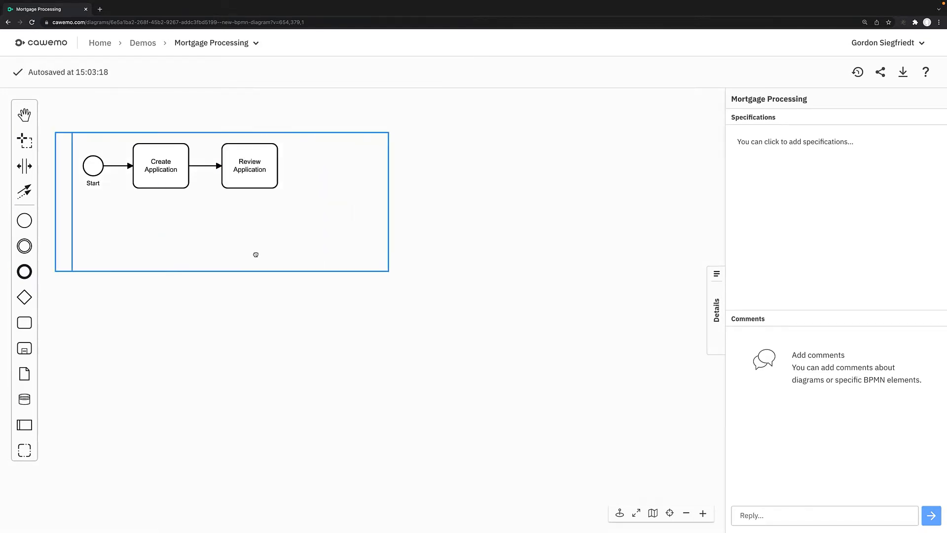
left_click(251, 215)
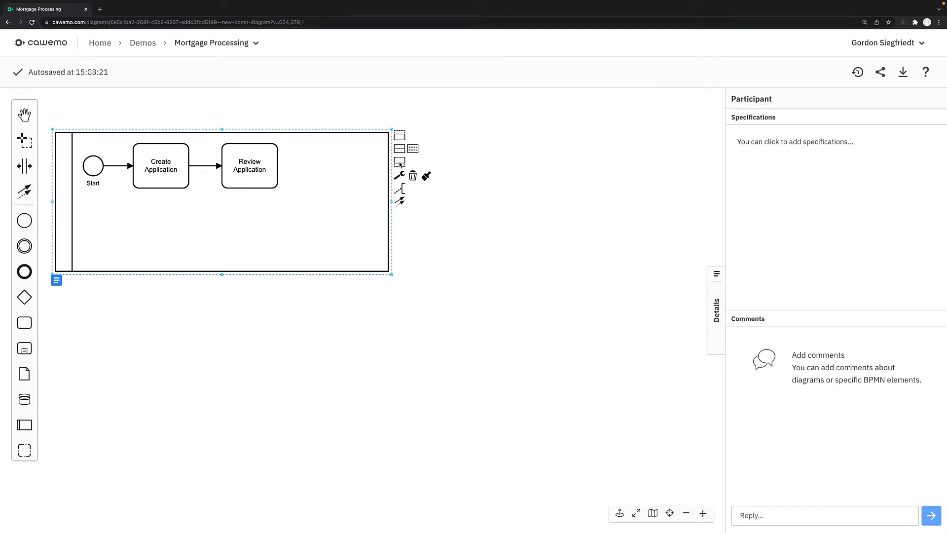
left_click(400, 137)
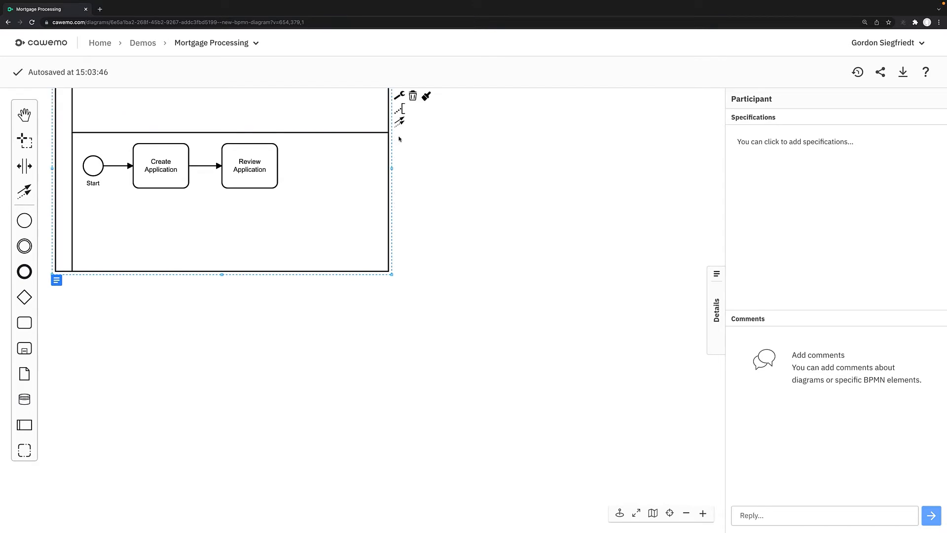
key("ctrl+z")
left_click(400, 162)
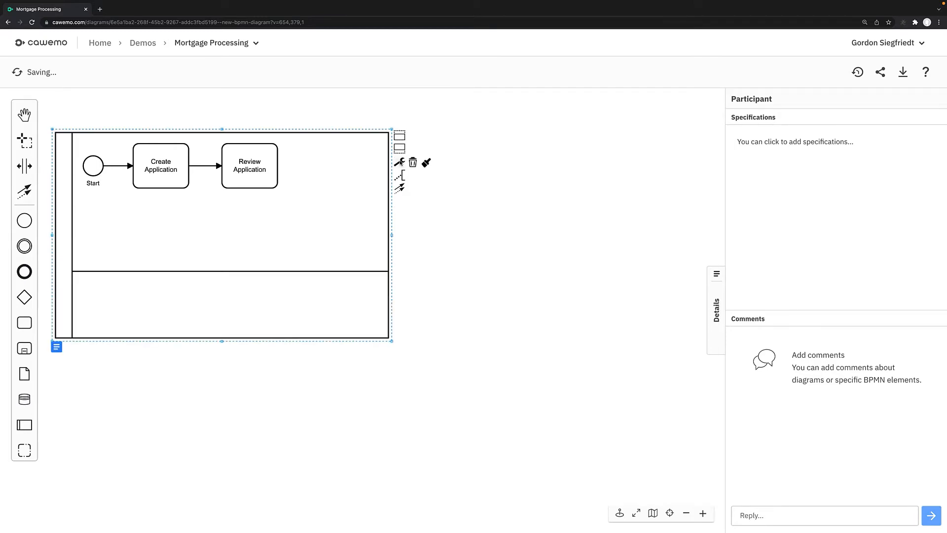
key("ctrl+z")
- Divide the pool into two lanes, add two more lanes below them, and enlarge the pool in width and height
left_click(398, 151)
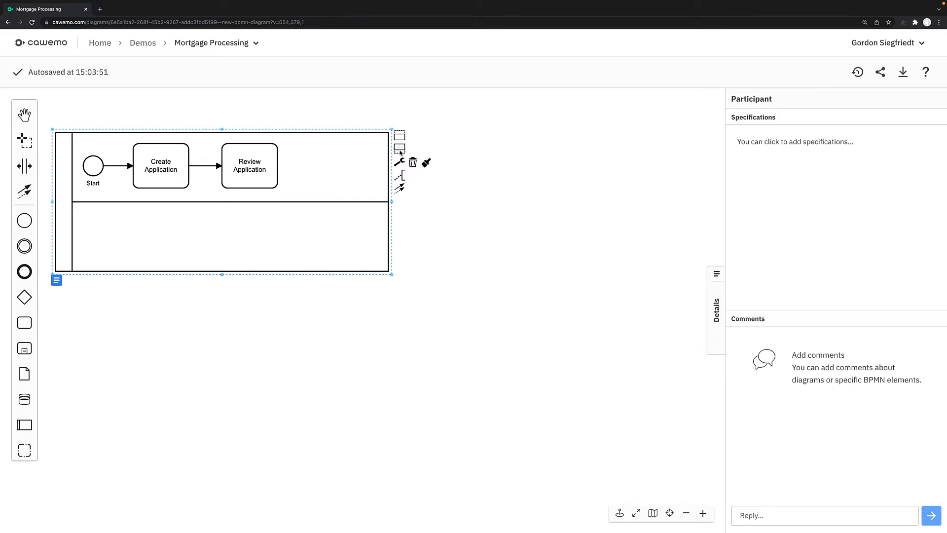
left_click(400, 149)
left_click(400, 149)
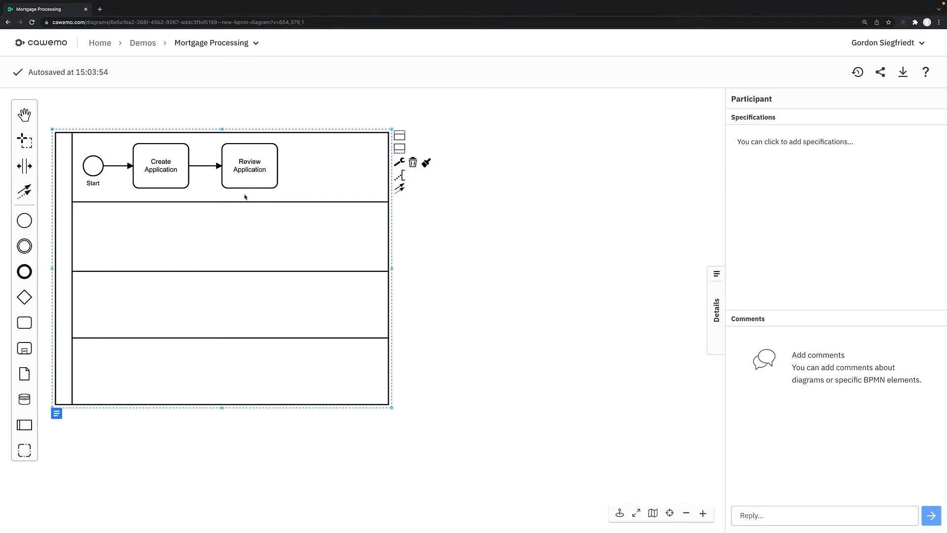
left_click_drag(391, 407, 581, 443)
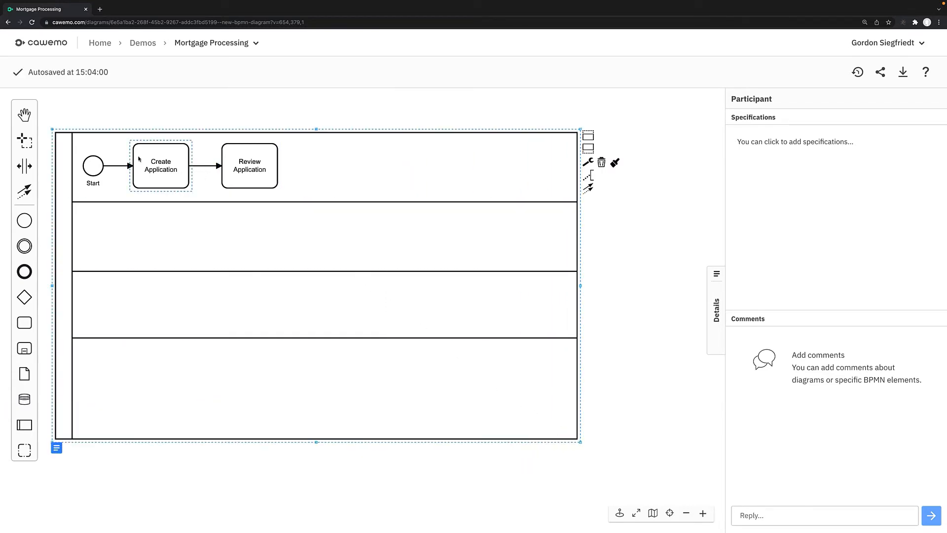
- Name the first lane of the pool "Customer"
double_click(76, 167)
type("C")
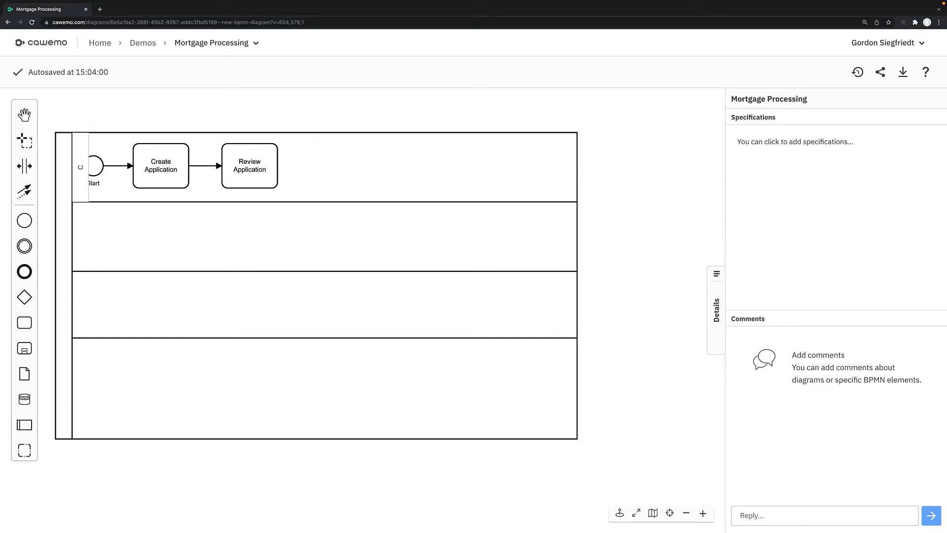
type("lustomer")
key("Return")
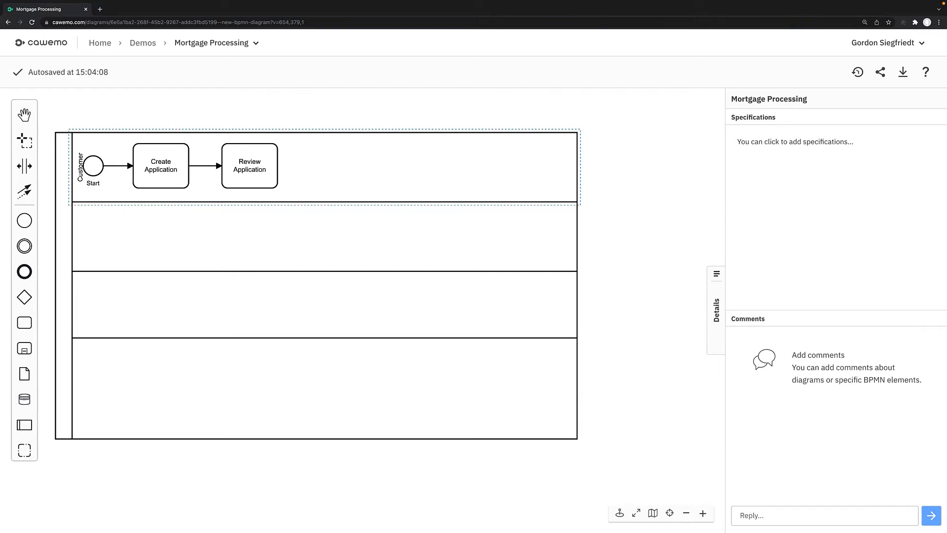
- Nudge the Start event to the right so it clears the Customer lane label
left_click(93, 170)
key("Right")
key("Right")
key("Right")
key("Right")
key("Right")
key("Right")
key("Right")
key("Right")
key("Right")
key("Right")
key("Right")
key("Right")
key("Right")
key("Right")
key("Right")
key("Right")
key("Right")
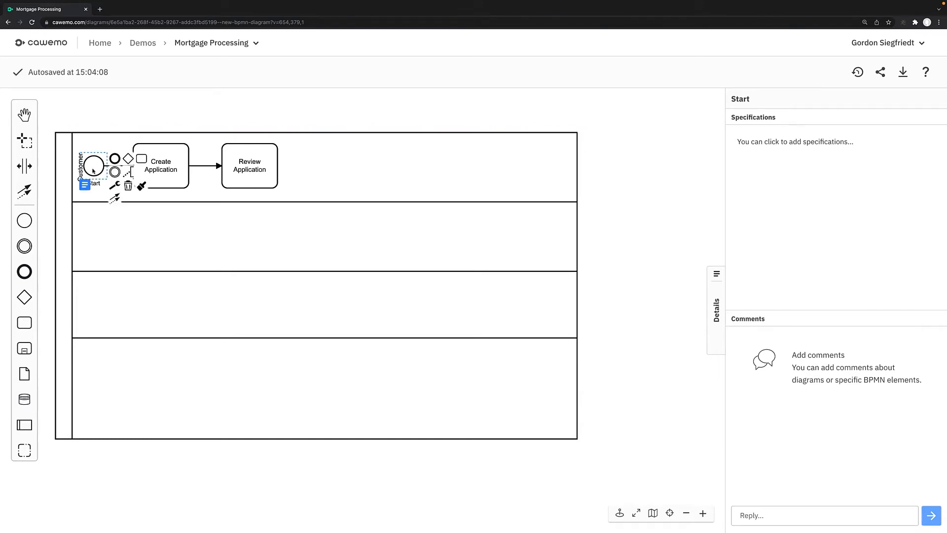
key("Right")
key("Right")
key("Right")
key("Right")
key("Right")
key("Right")
key("Right")
key("Right")
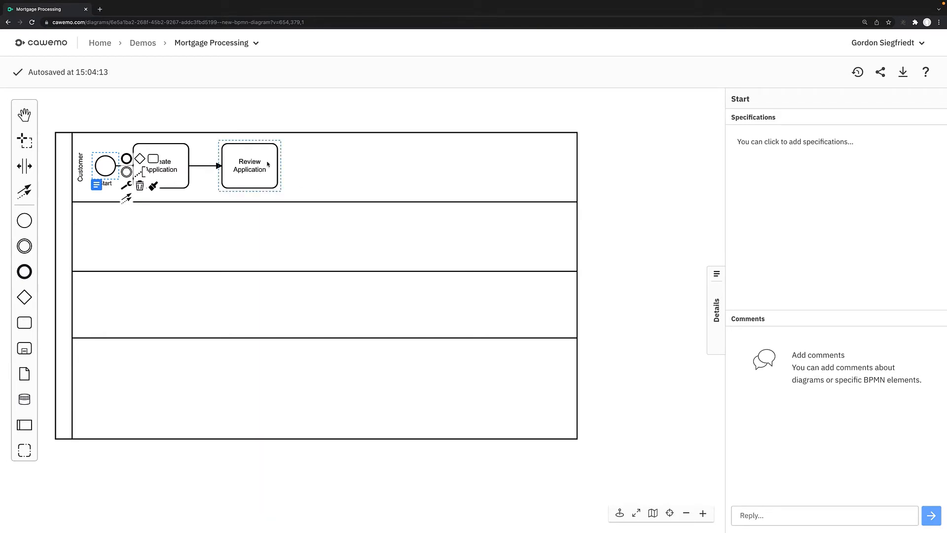
- Move the Review Application task into the second lane and append an exclusive gateway labelled "Approved?" to it
left_click_drag(269, 160, 254, 230)
left_click(333, 237)
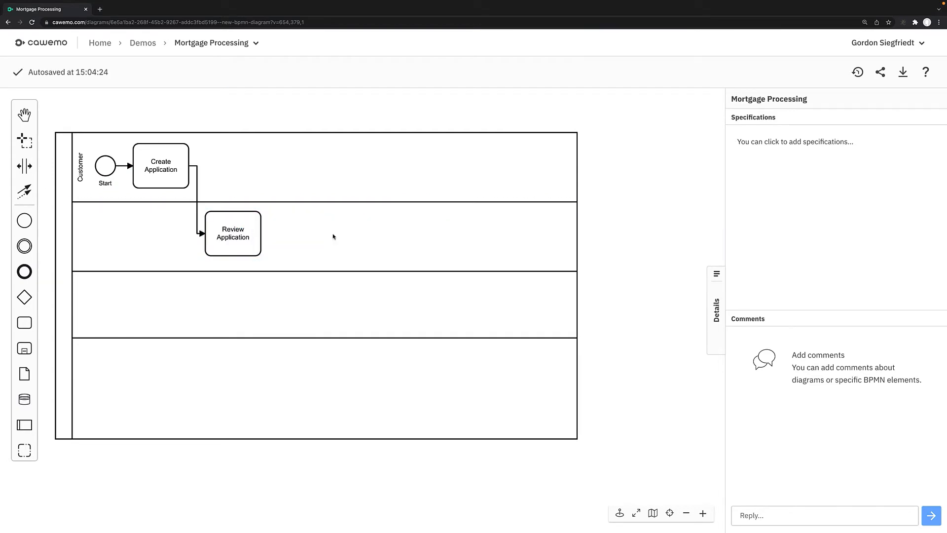
left_click(251, 232)
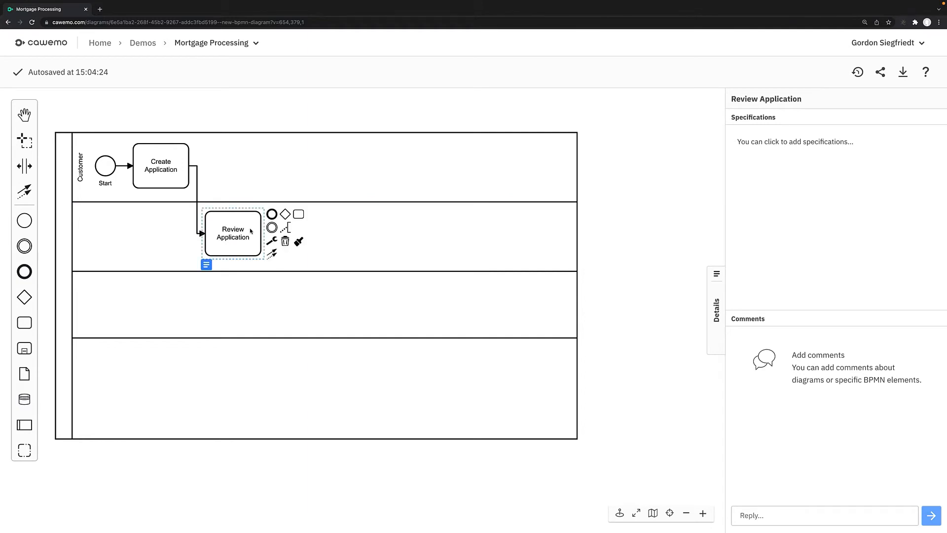
left_click(285, 215)
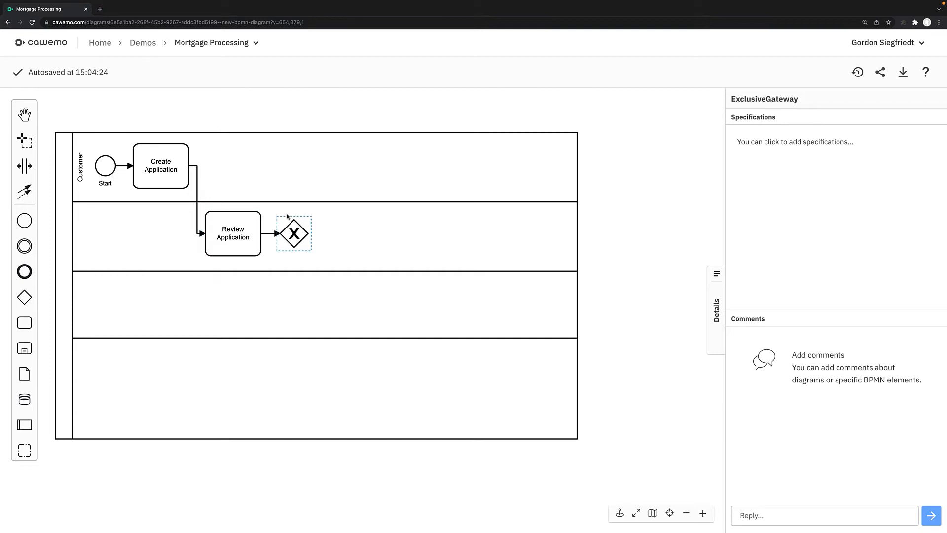
double_click(298, 242)
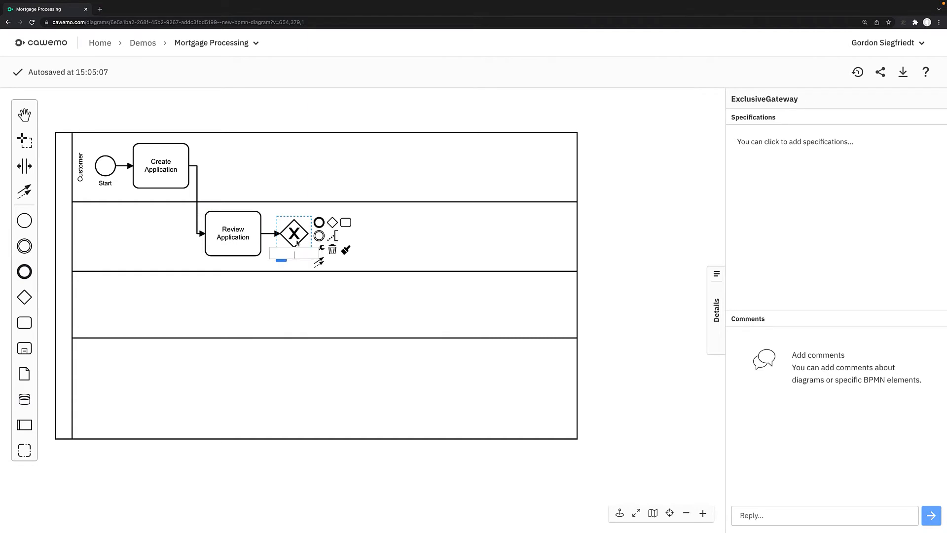
type("Approved?")
key("Return")
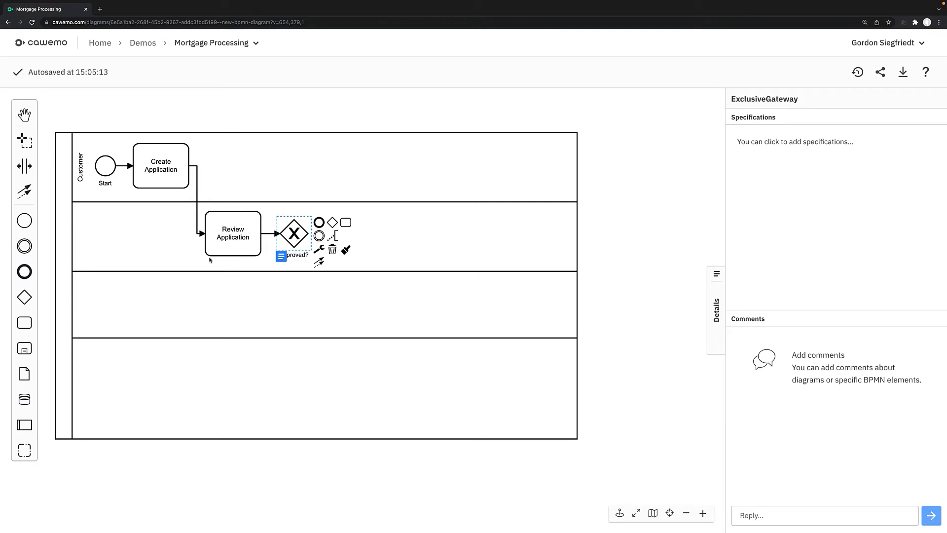
- Name the second lane of the pool "Loan Officers"
double_click(79, 233)
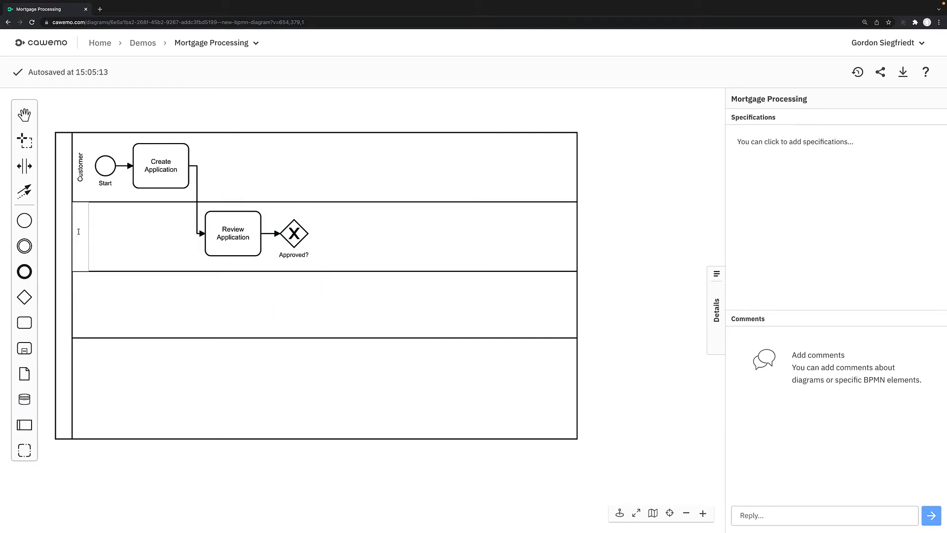
type("Loan Officers")
left_click(355, 304)
- Append a "Get Credit Score" task to the Approved? gateway
left_click(301, 230)
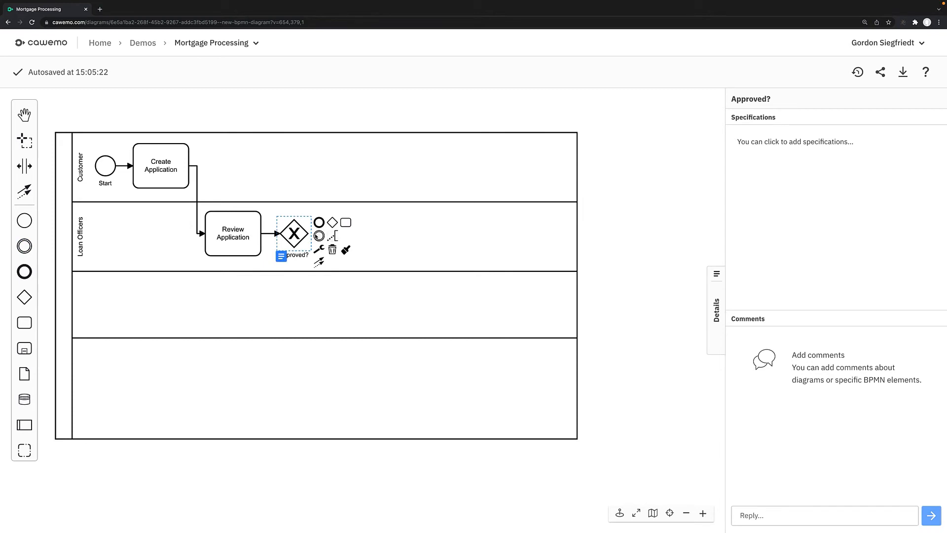
left_click(346, 222)
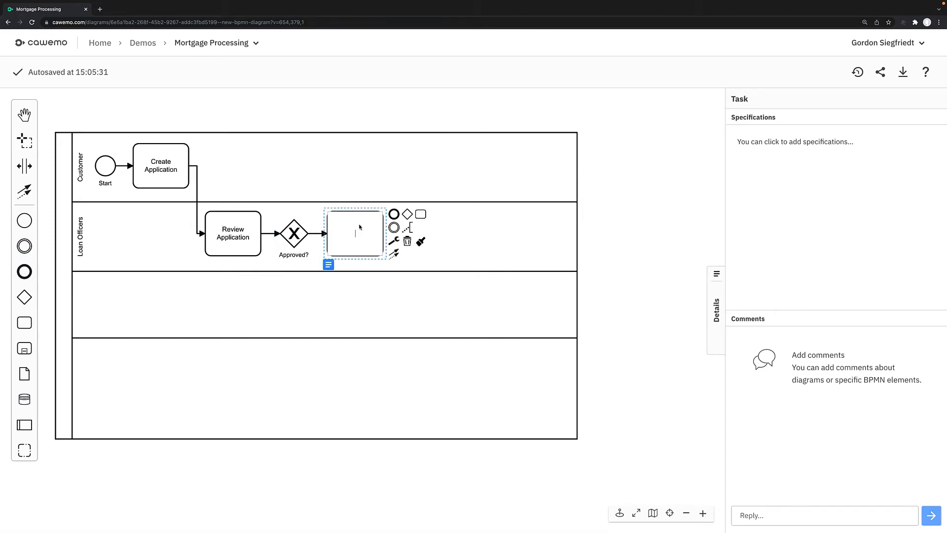
type("Get Credit Score")
left_click(607, 197)
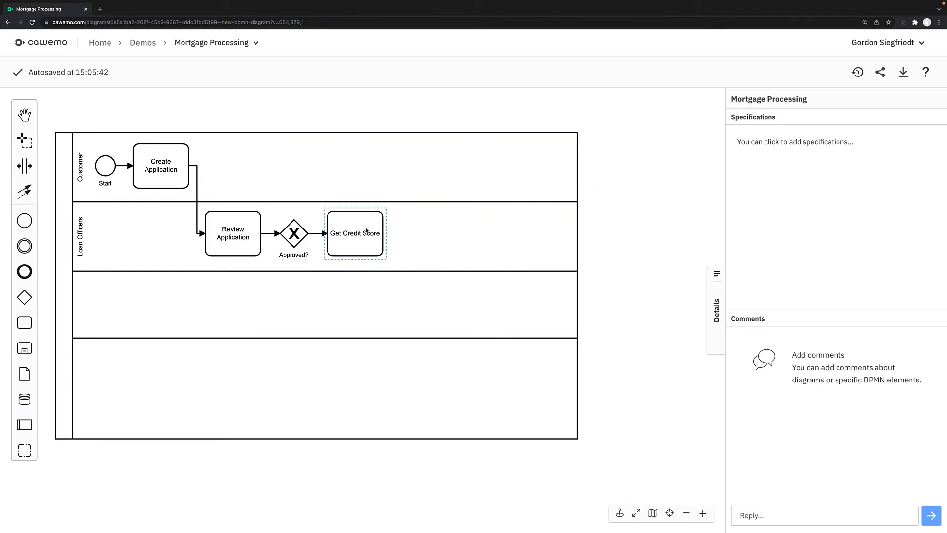
- Move the Get Credit Score task down into the third lane and name that lane "System"
left_click_drag(376, 231, 367, 291)
double_click(87, 304)
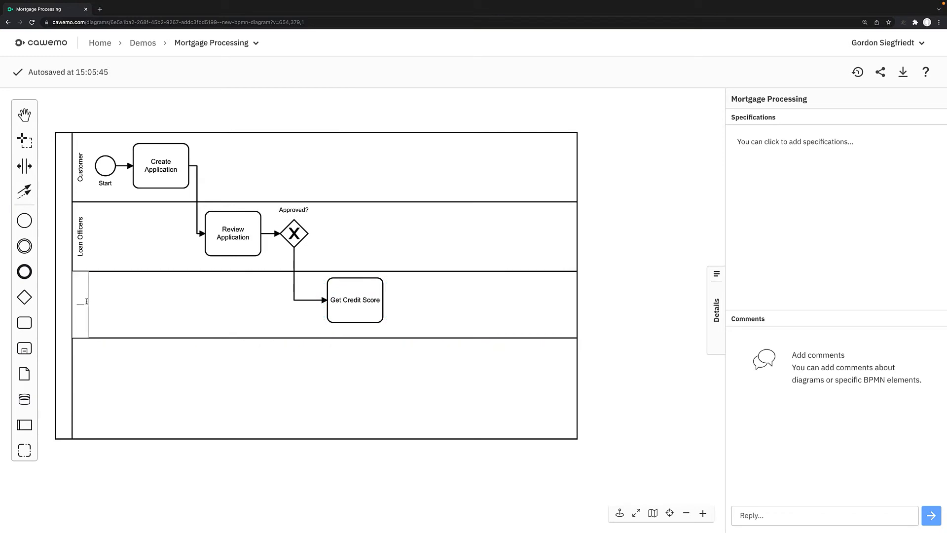
type("System")
left_click(366, 296)
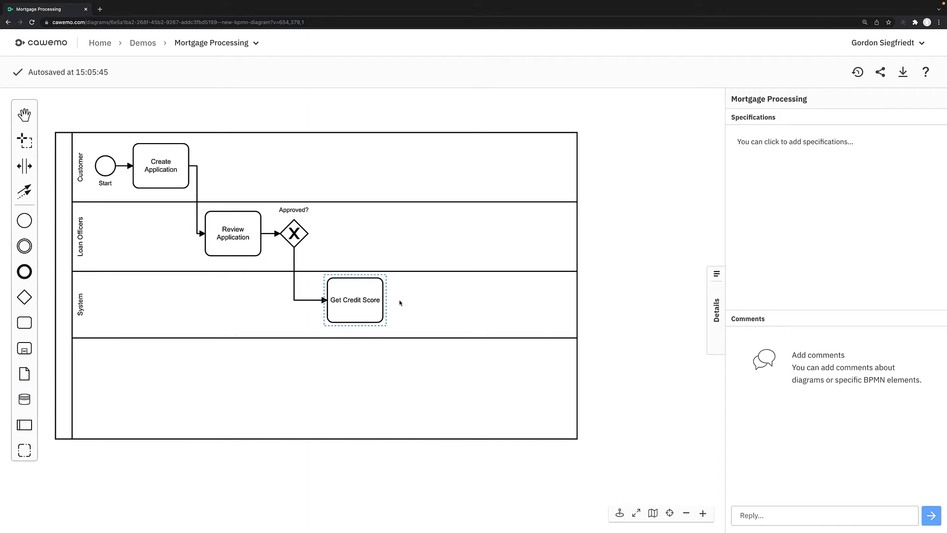
- Append an "Assess Risk" task to Get Credit Score and move it into the fourth lane
left_click(378, 301)
left_click(420, 281)
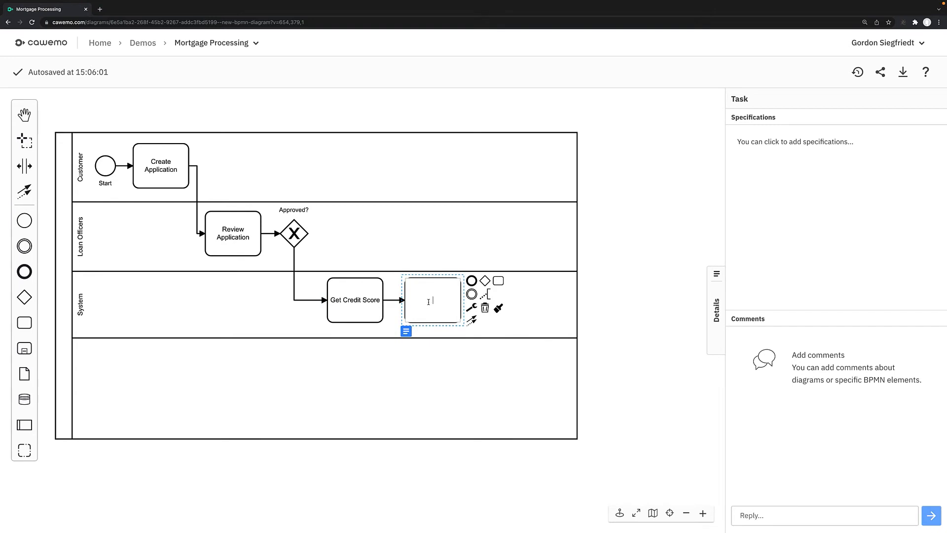
type("Assess Risk")
left_click_drag(435, 298, 437, 372)
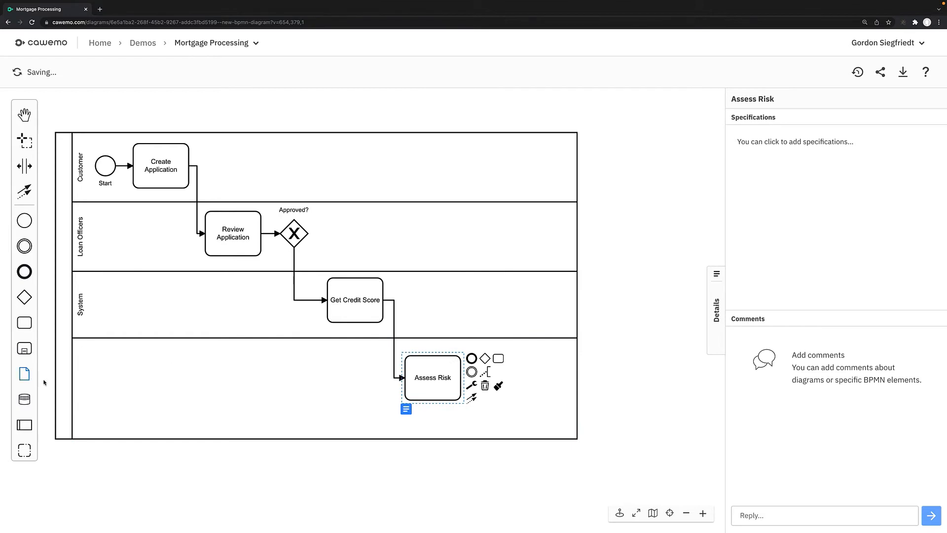
- Name the fourth lane of the pool "Underwriters"
double_click(80, 383)
type("Underwriters")
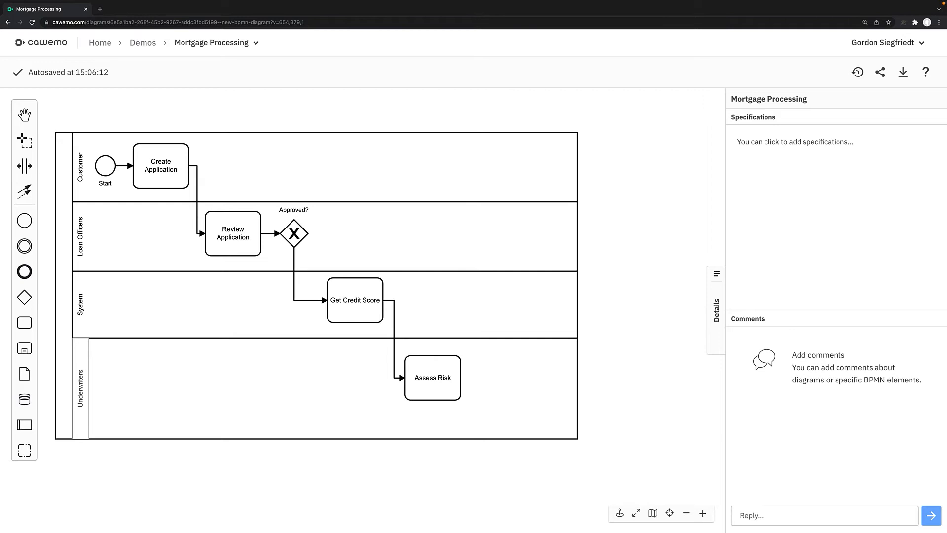
left_click(536, 387)
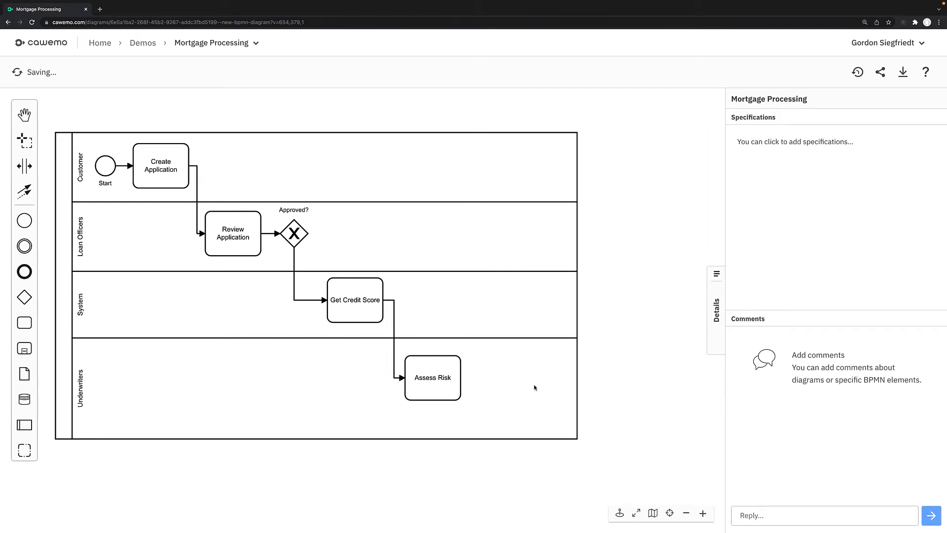
- Append an exclusive gateway to the Assess Risk task and name it "Approved?"
left_click(434, 370)
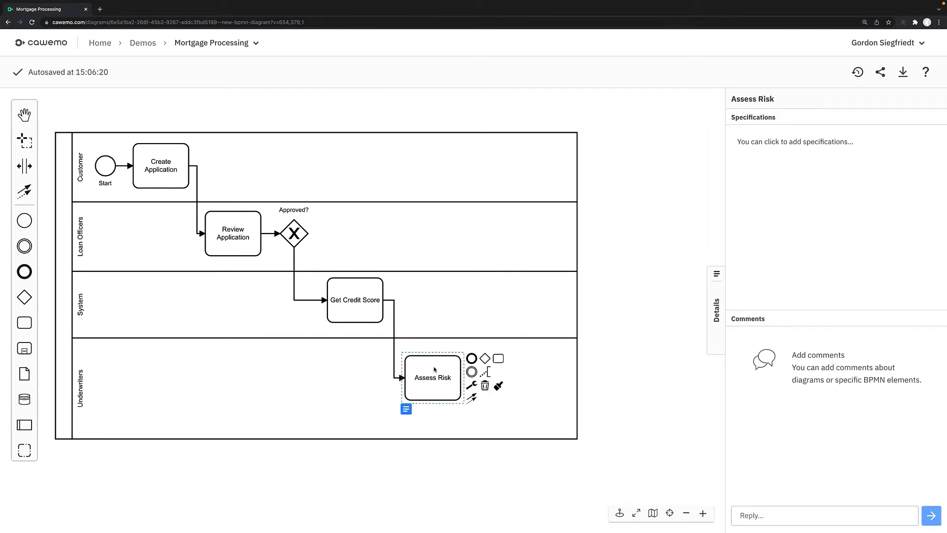
left_click(485, 358)
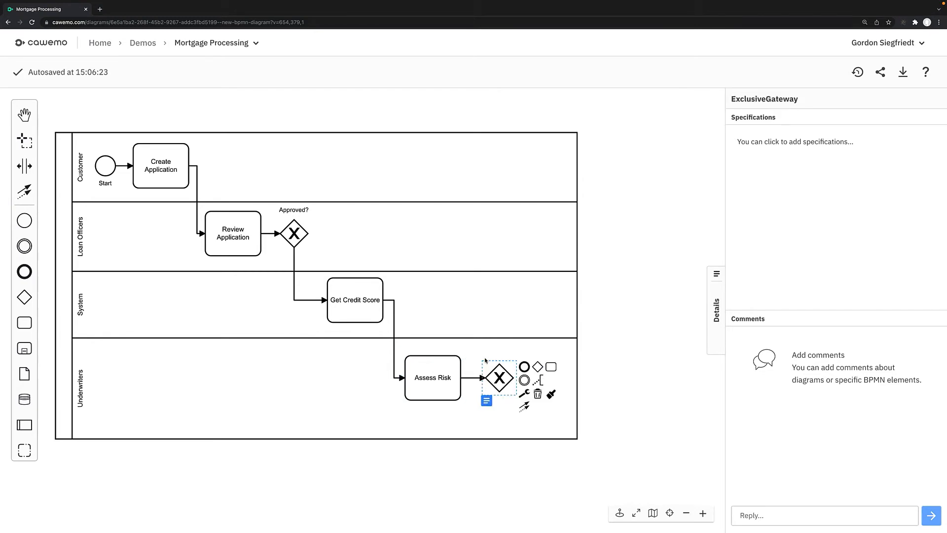
double_click(504, 386)
type("Approved?")
left_click(347, 378)
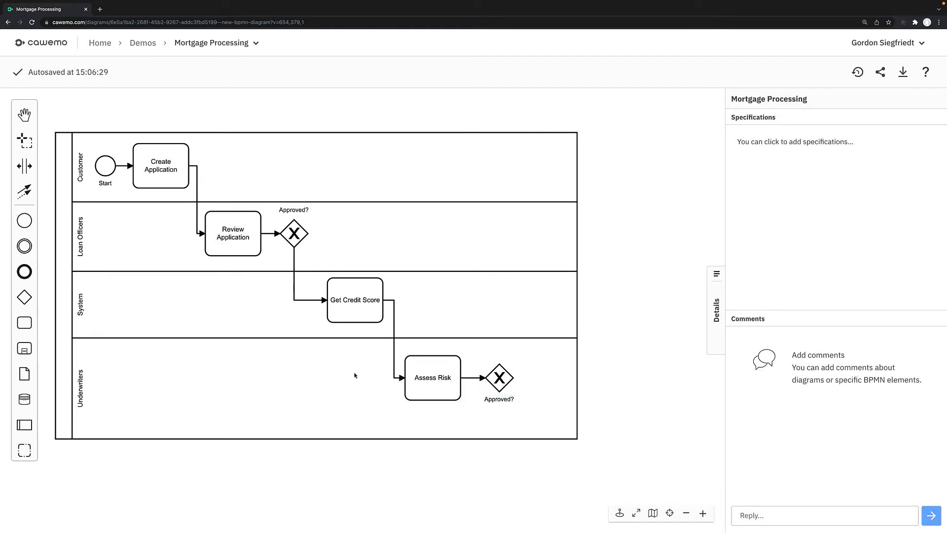
- Add a lane named "Booking Agents" below the Underwriters lane and widen the pool to make room for more elements
left_click(64, 338)
left_click(581, 151)
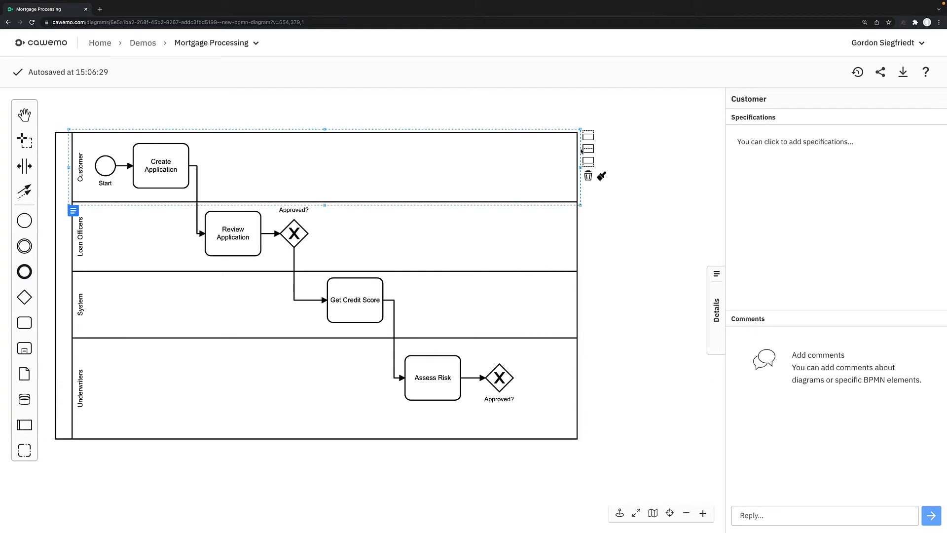
left_click(67, 317)
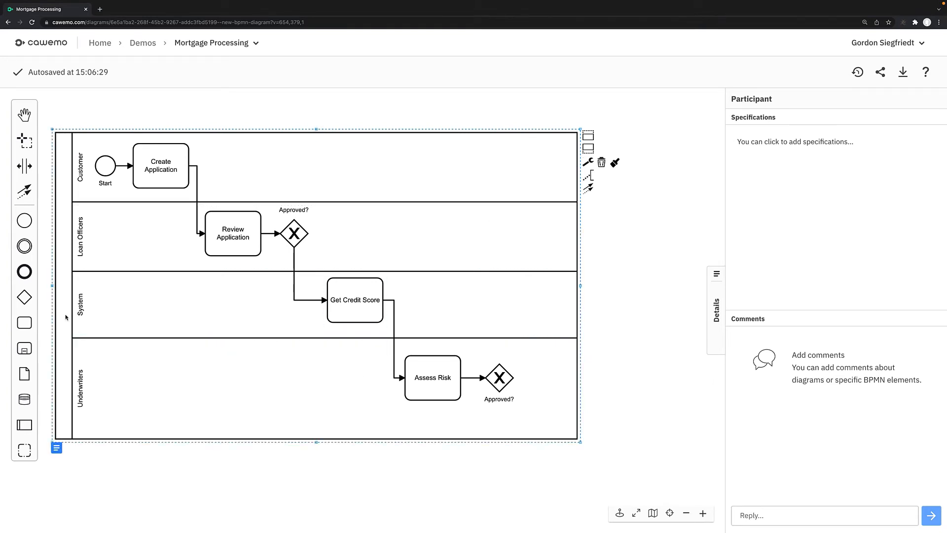
left_click(588, 148)
double_click(77, 461)
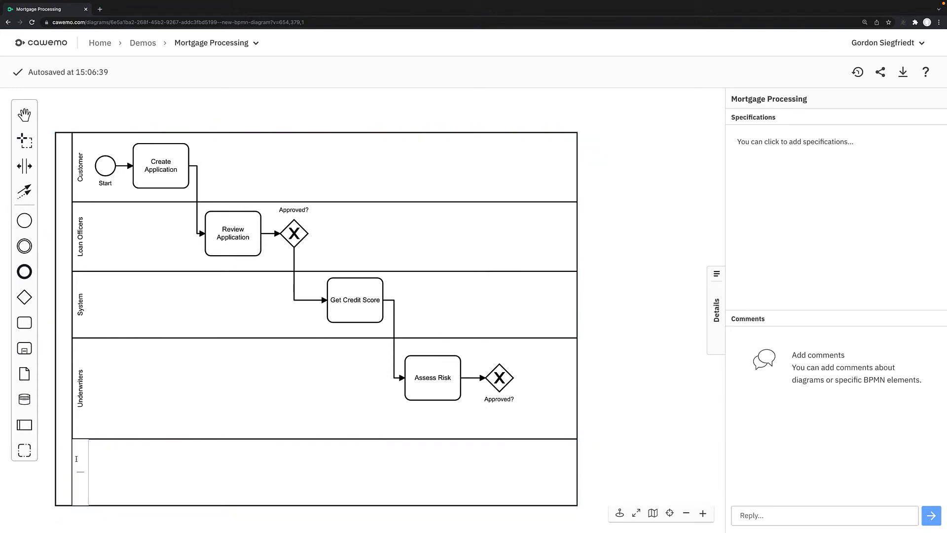
type("Booking Agents")
left_click(574, 472)
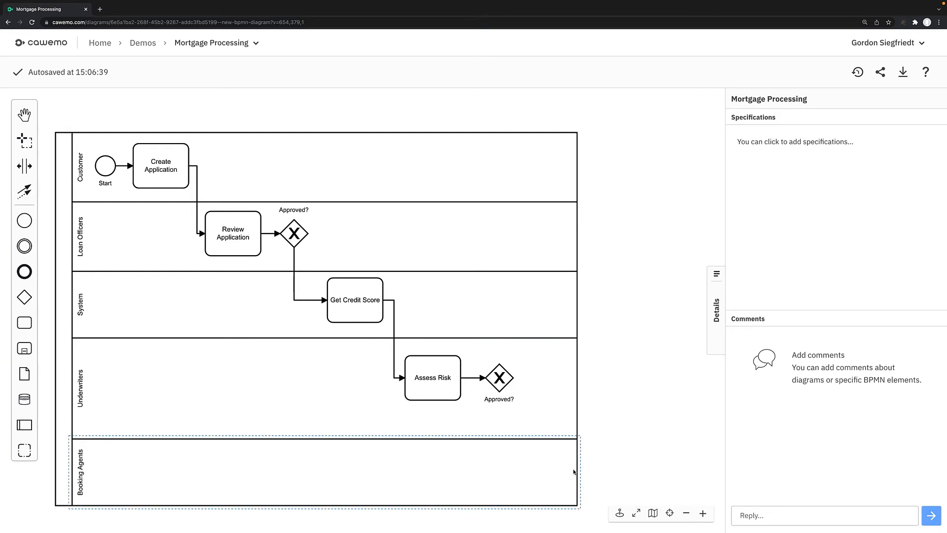
left_click(66, 154)
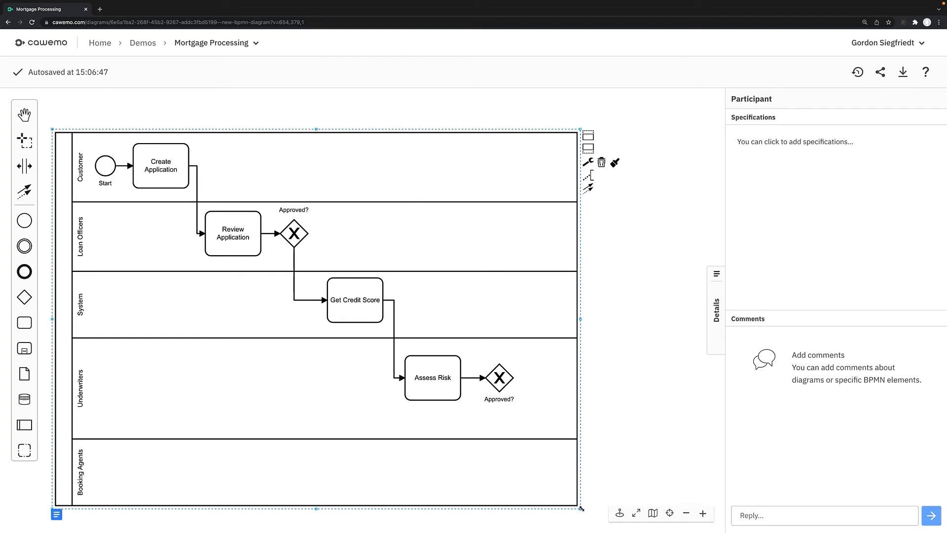
left_click_drag(583, 509, 706, 513)
- Append a "Book Loan" task to the Underwriters lane's Approved? gateway and move it down into the Booking Agents lane
left_click(379, 373)
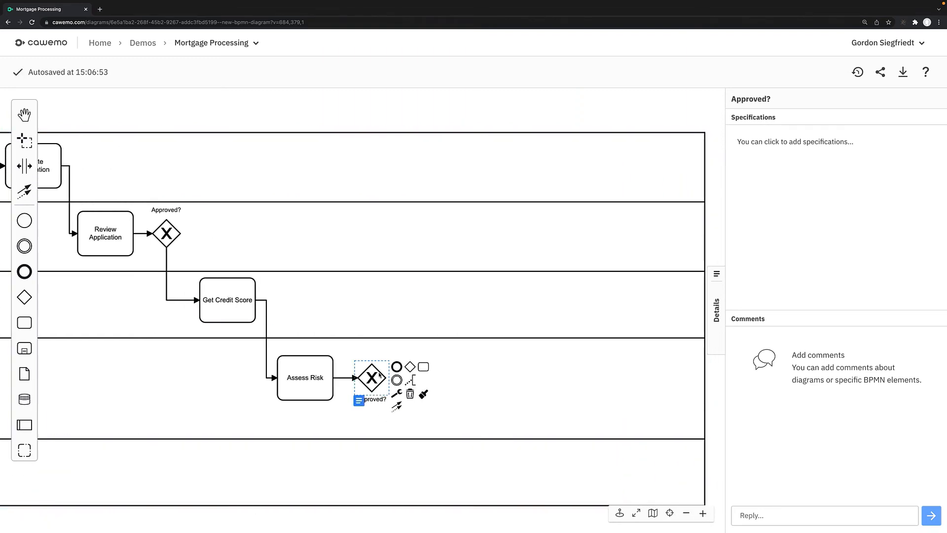
left_click(423, 367)
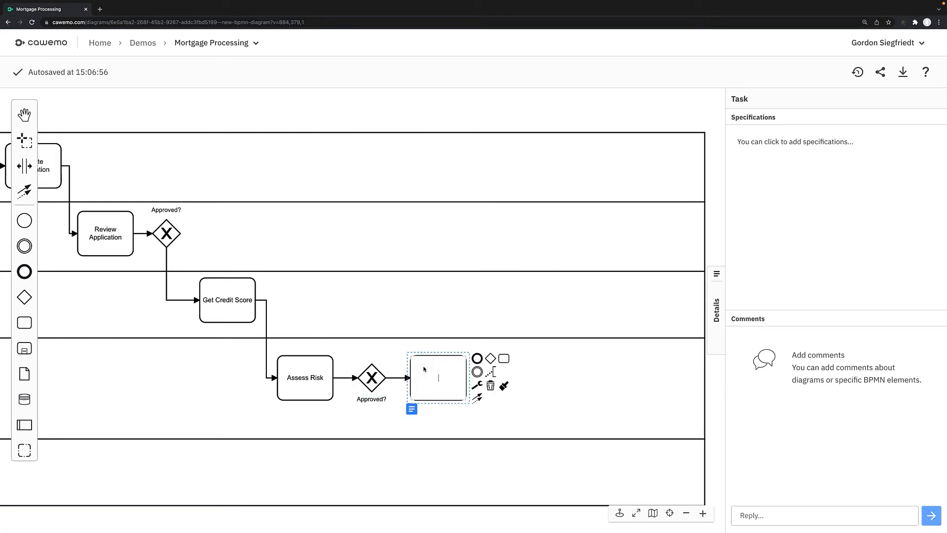
type("Book Loan")
left_click_drag(455, 366, 456, 457)
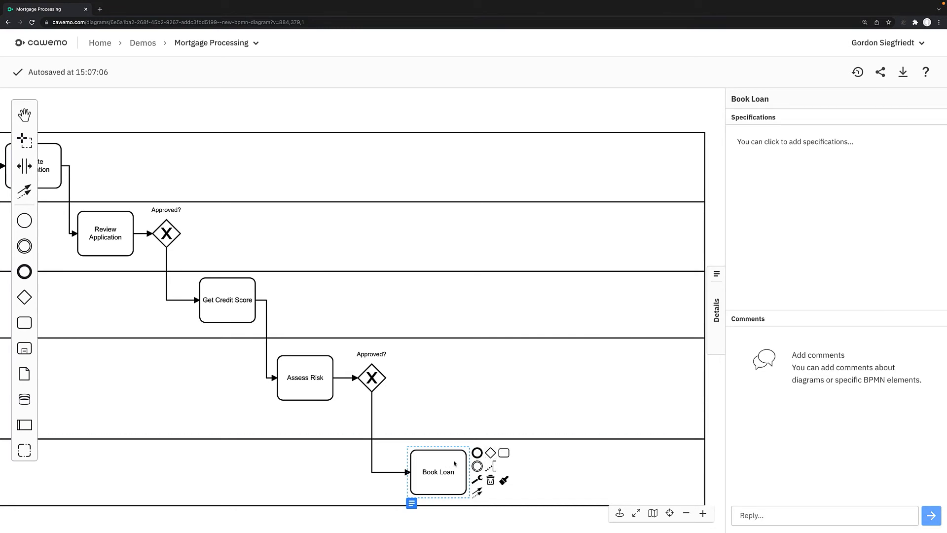
- Append an "Update SORs and Send Notifications" task to Book Loan and move it up into the System lane
left_click(505, 453)
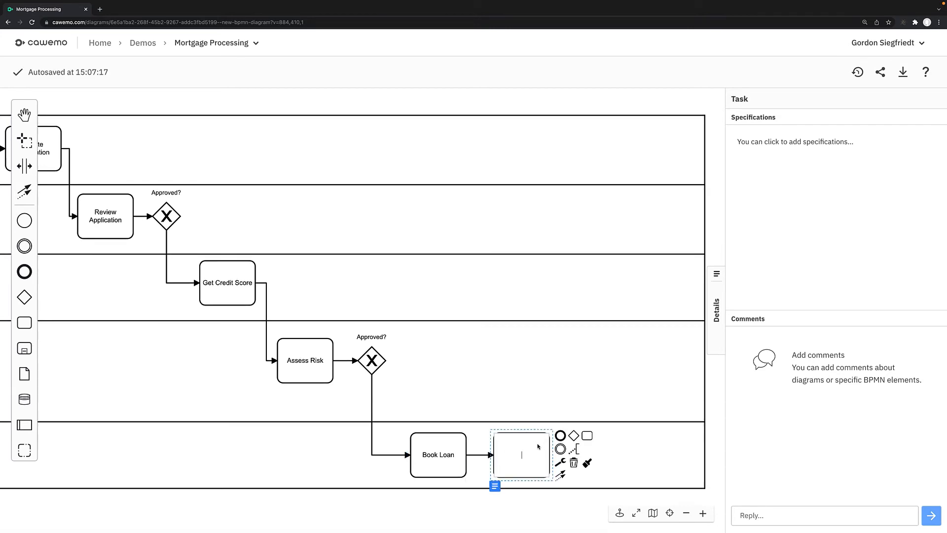
type("Update SORs and Send Notifications")
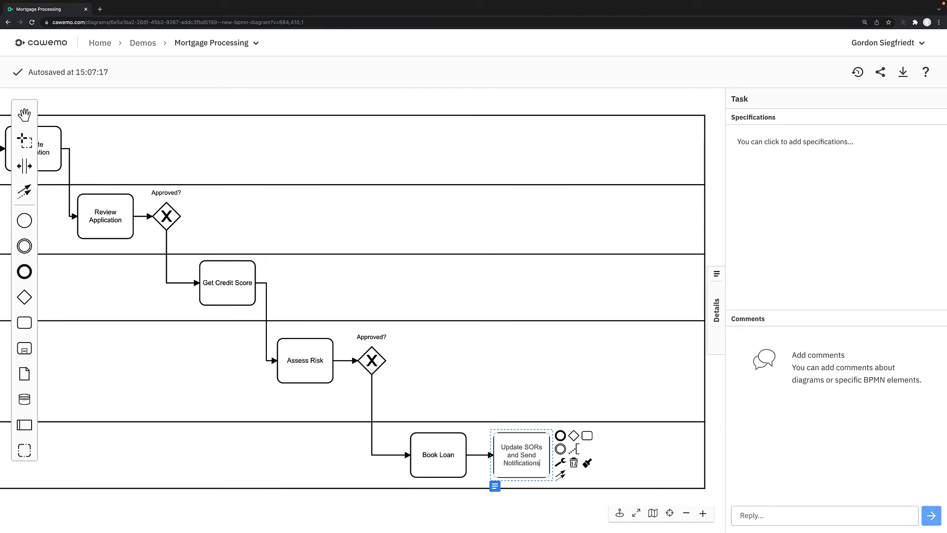
left_click(531, 391)
left_click_drag(534, 436, 540, 279)
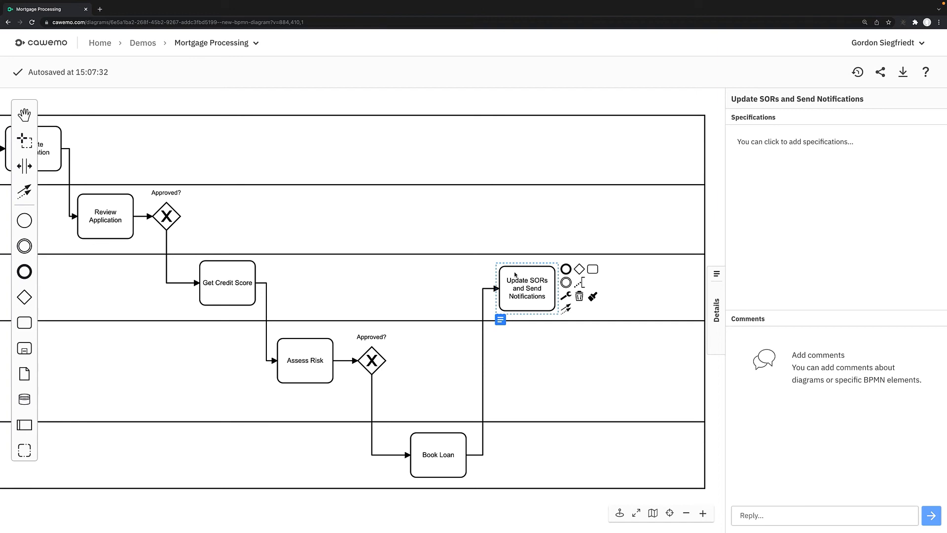
- Append an end event named "End" to the Update SORs and Send Notifications task
scroll(542, 306, "left", 3)
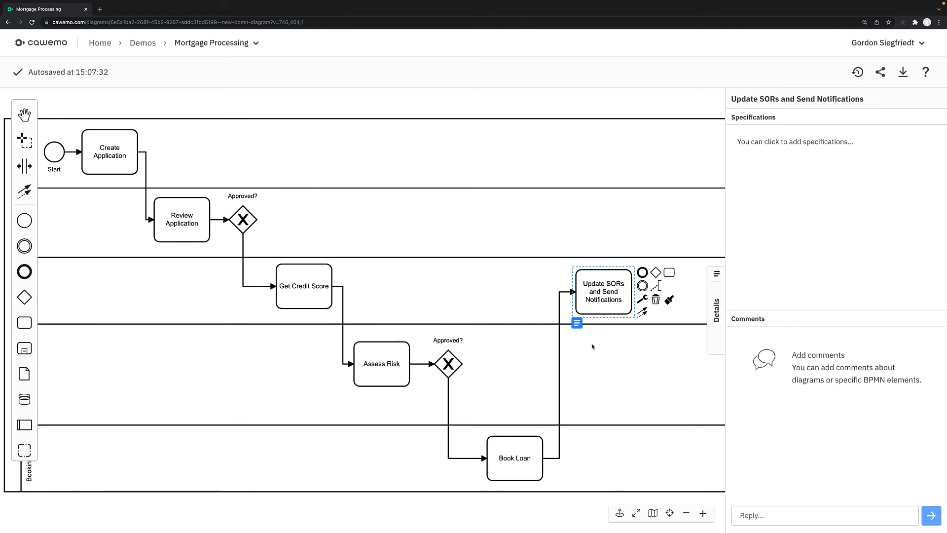
scroll(591, 347, "right", 1)
left_click(639, 272)
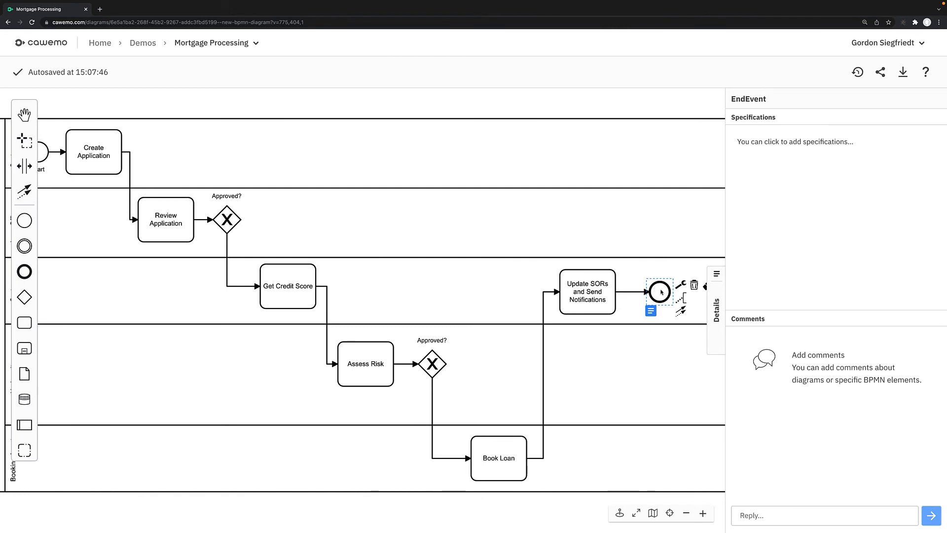
type("End")
- Connect both Approved? gateways to the Update SORs and Send Notifications task, routing the first gateway's flow along the Loan Officers lane
left_click(233, 218)
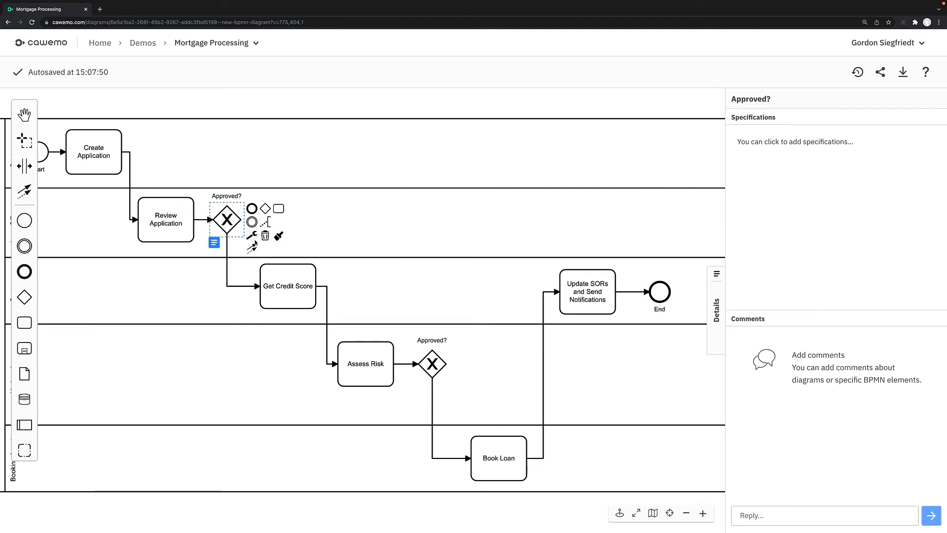
left_click(252, 248)
left_click(579, 274)
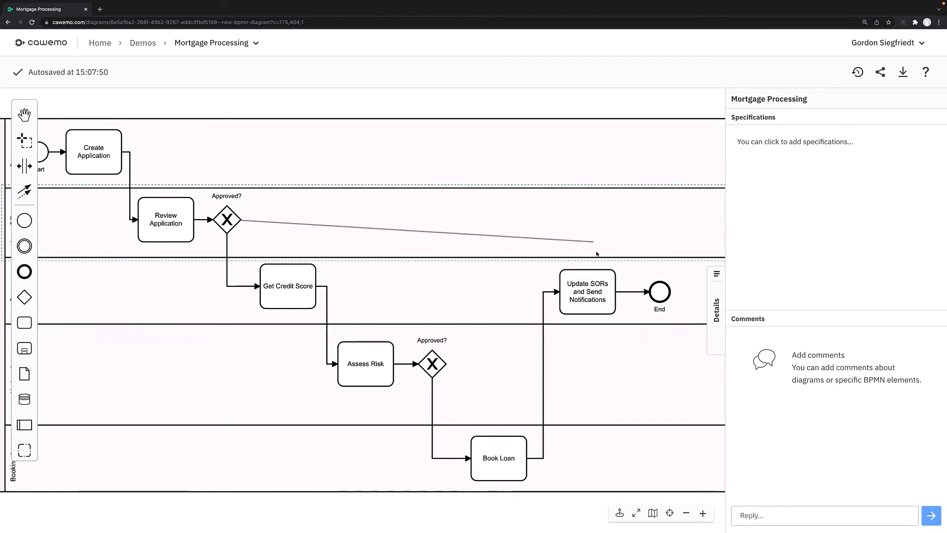
left_click(601, 271)
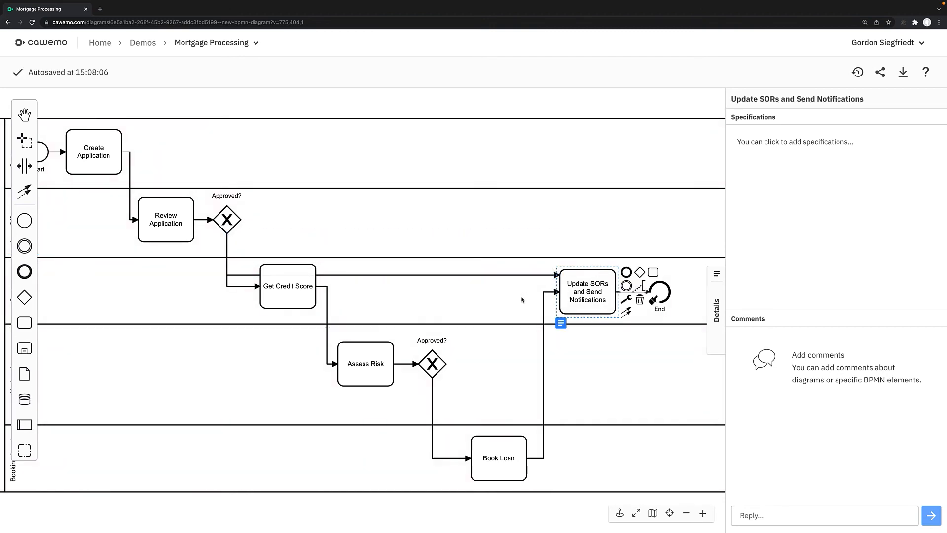
left_click(241, 275)
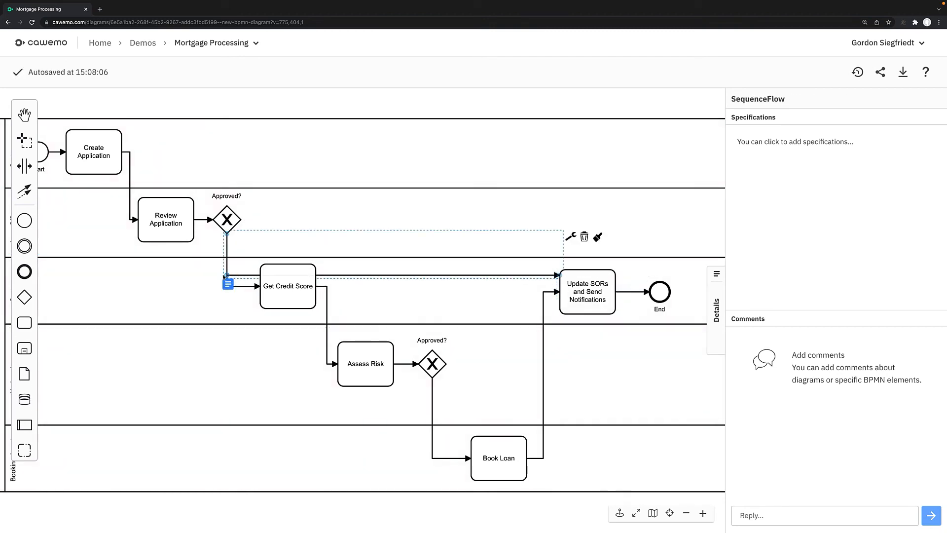
left_click_drag(226, 276, 587, 218)
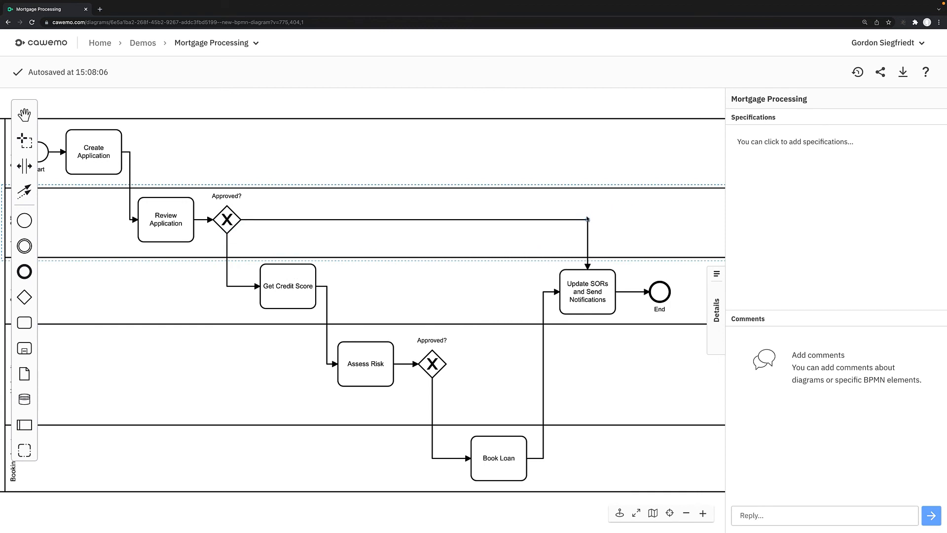
left_click(429, 354)
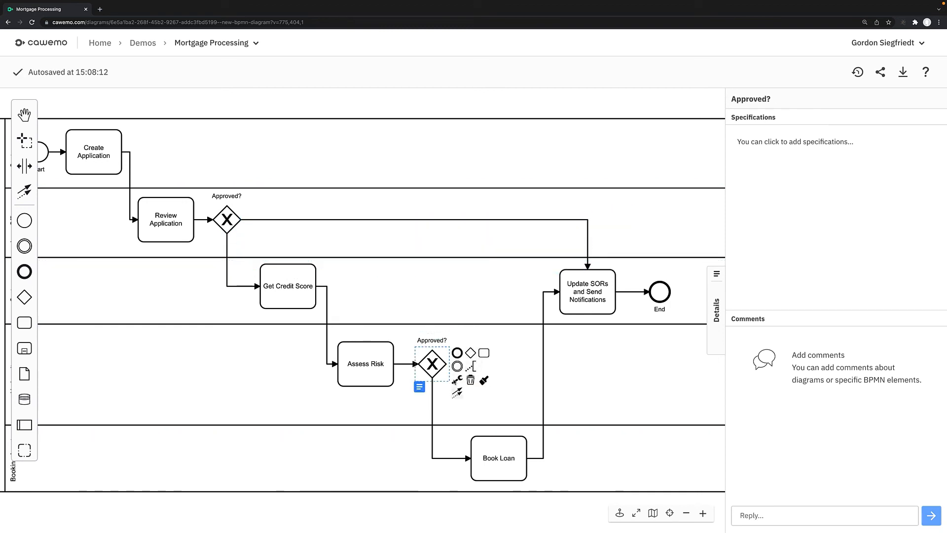
left_click_drag(453, 395, 567, 281)
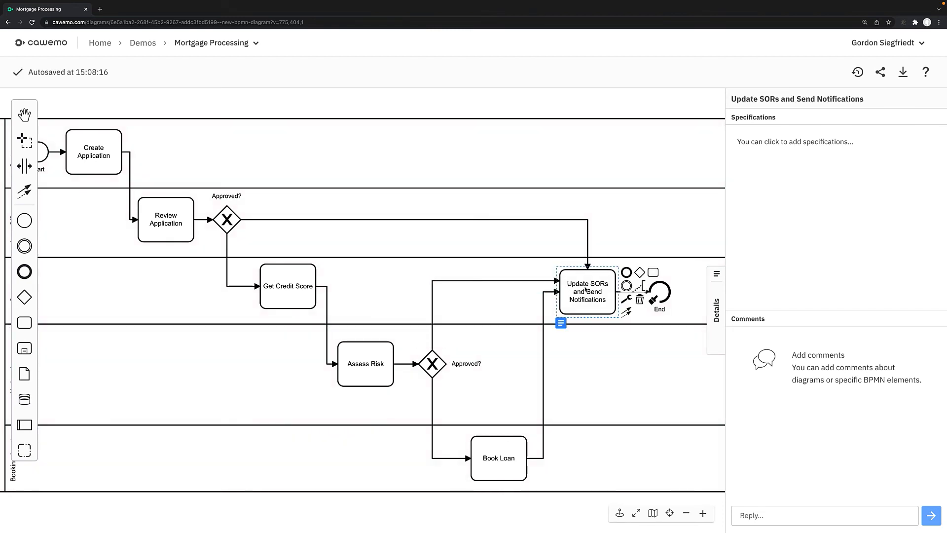
- Label the Loan Officers gateway's flow to Get Credit Score "Yes" and its flow to Update SORs and Send Notifications "No"
double_click(227, 267)
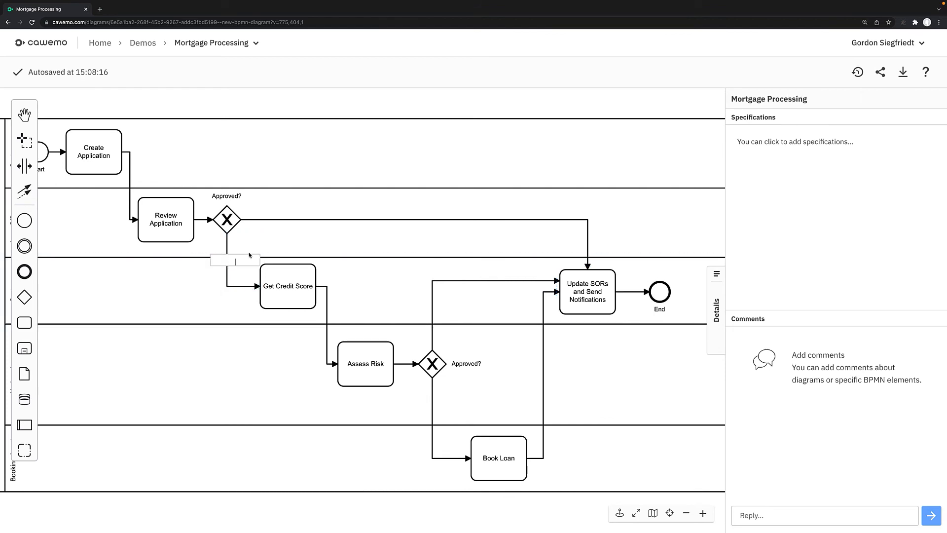
type("Yes")
key("Return")
double_click(435, 218)
type("No")
key("Return")
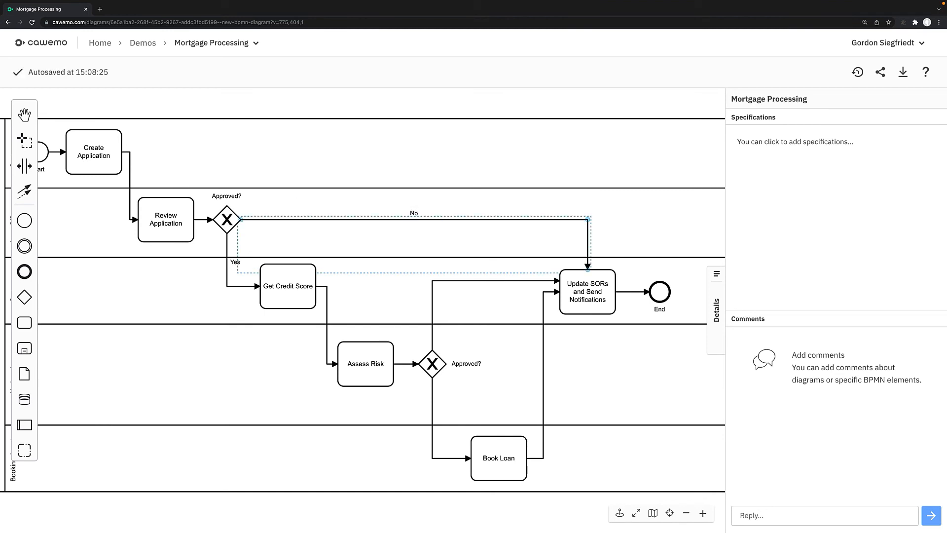
- Label the Underwriters gateway's flow to Book Loan "Yes" and its flow to Update SORs and Send Notifications "No"
double_click(432, 408)
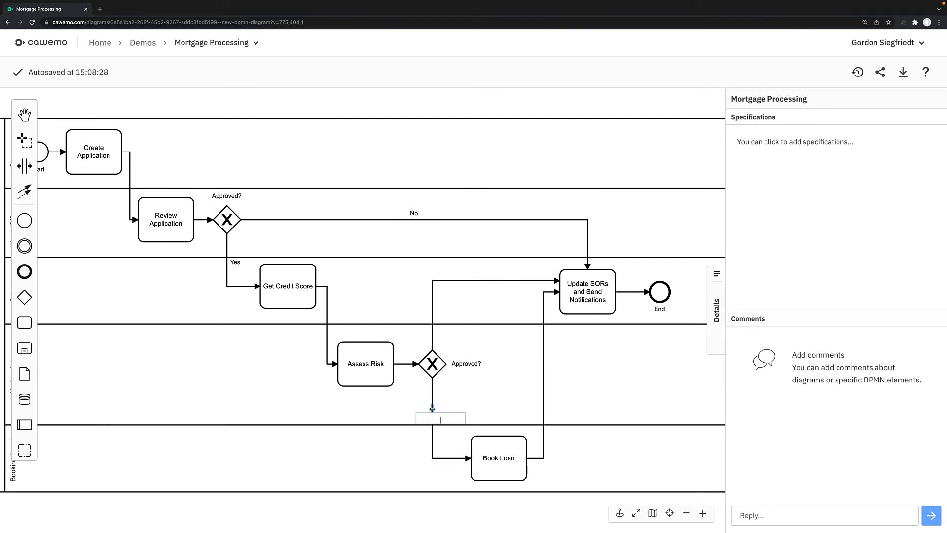
type("Yes")
key("Return")
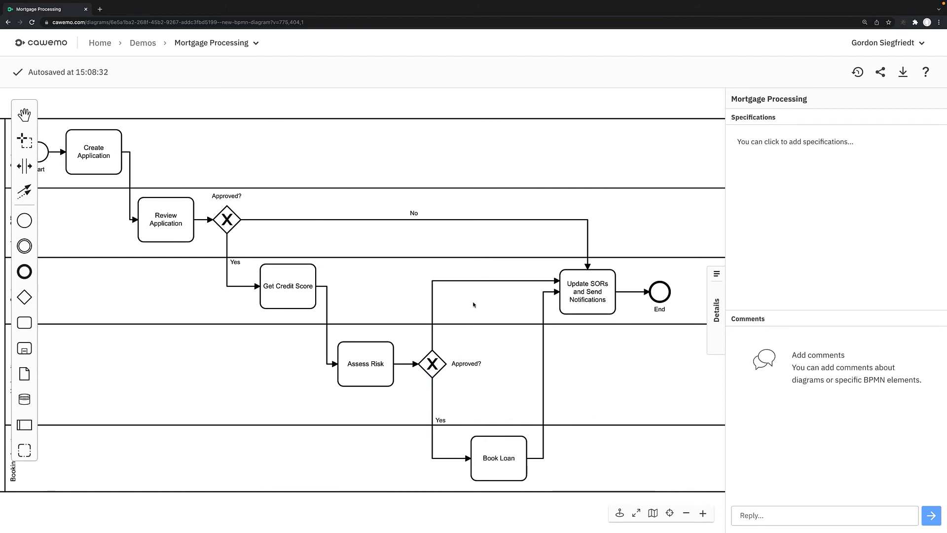
double_click(474, 280)
type("N")
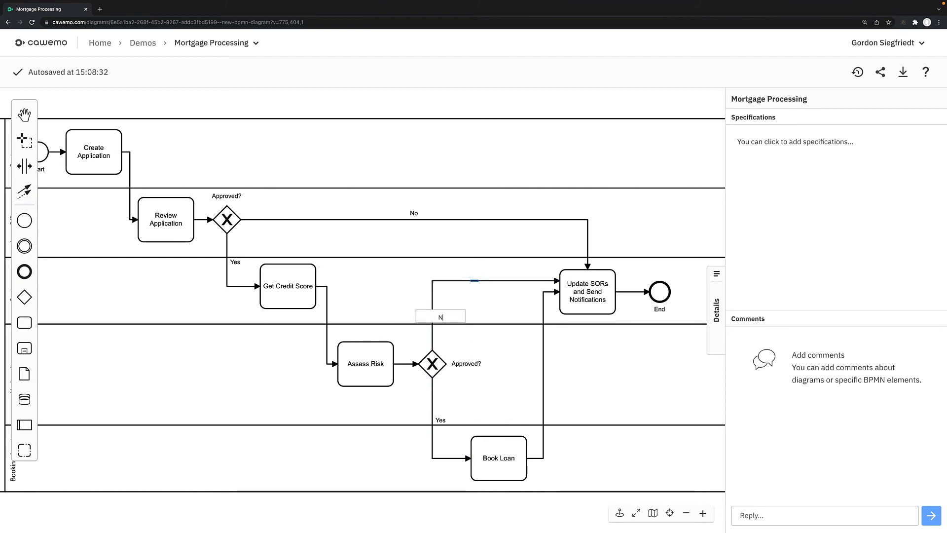
type("o")
key("Return")
left_click(394, 386)
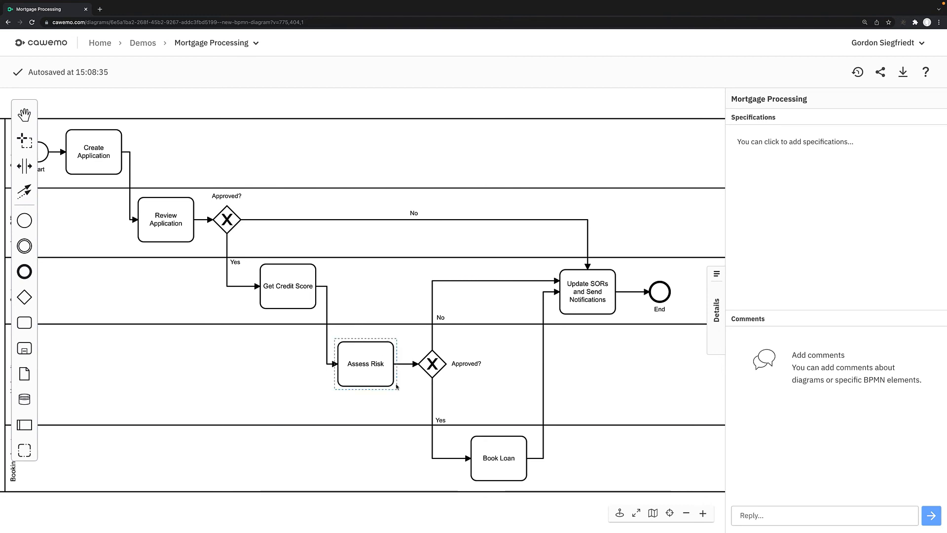
- Collapse the Details pane to review the complete mortgage processing diagram
scroll(395, 346, "left", 2)
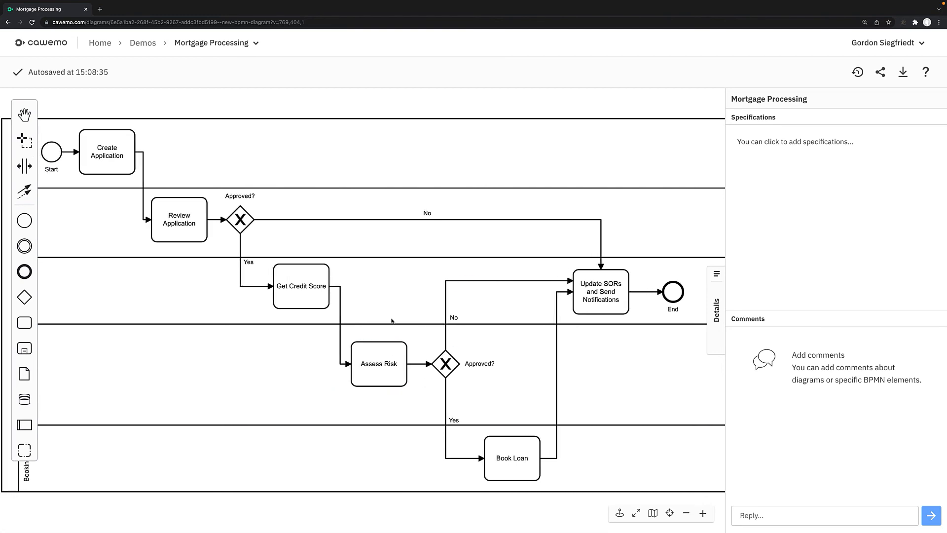
scroll(392, 321, "left", 5)
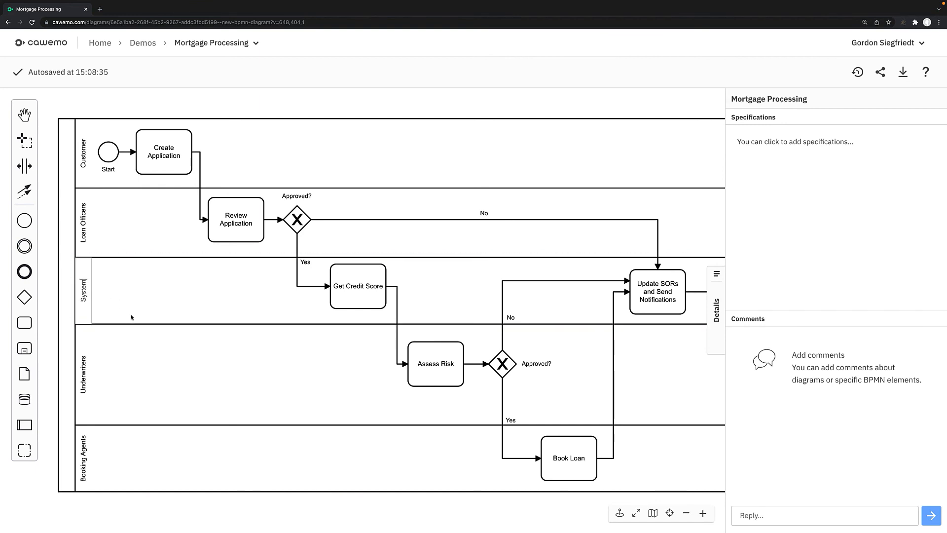
key("Escape")
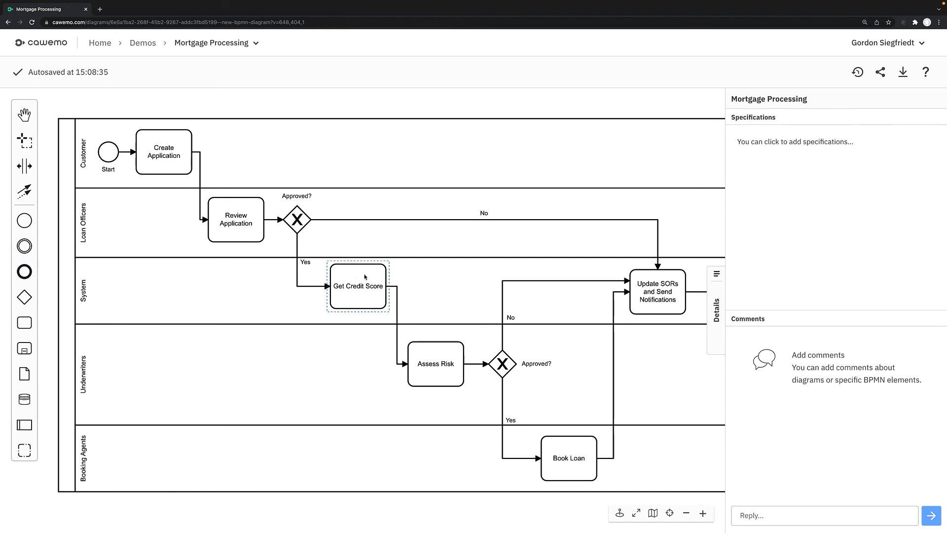
scroll(365, 276, "right", 1)
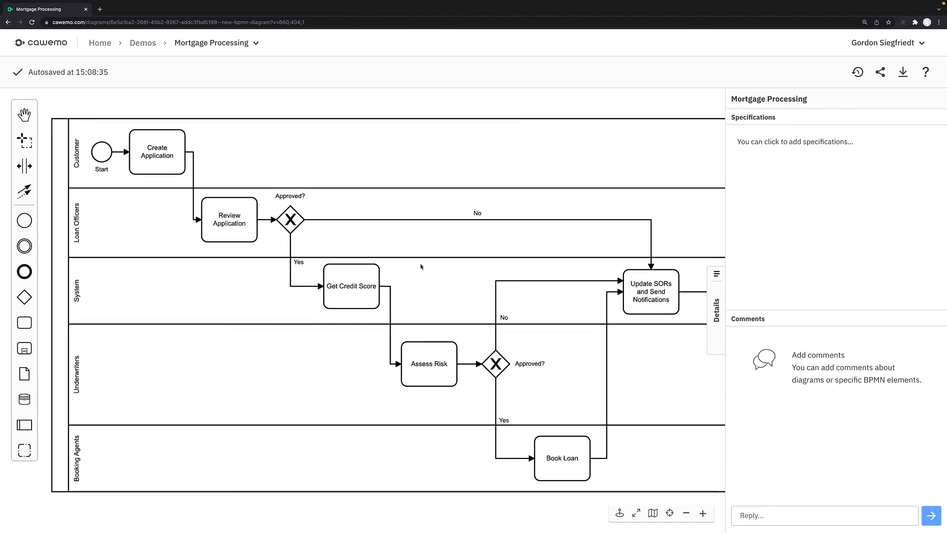
left_click(715, 290)
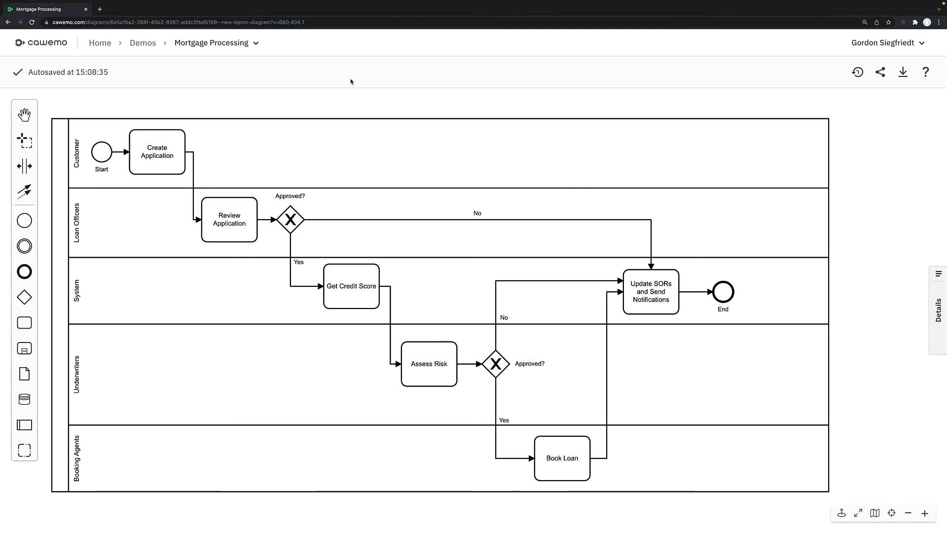
mouse_move(554, 3)
left_click(700, 4)
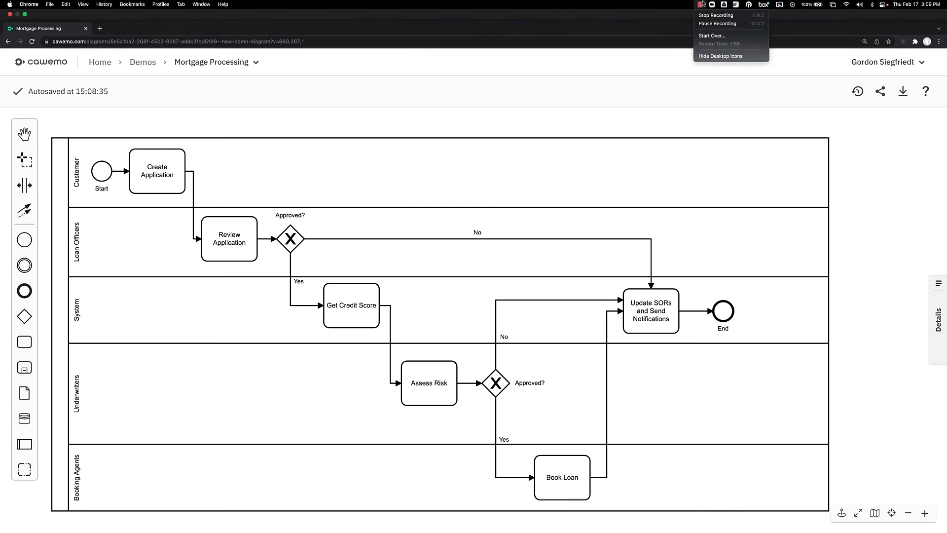